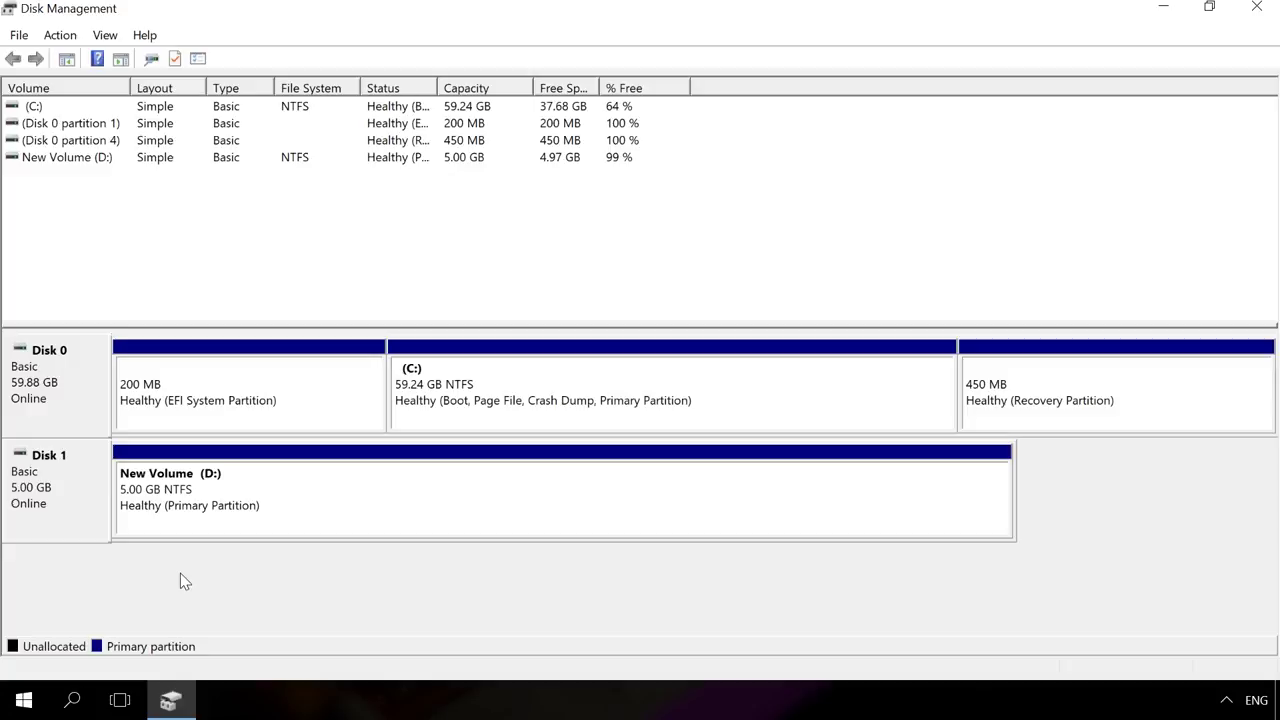
Delete the New Volume (D:) partition on Disk 1 and convert the empty disk to GPT
right_click(86, 500)
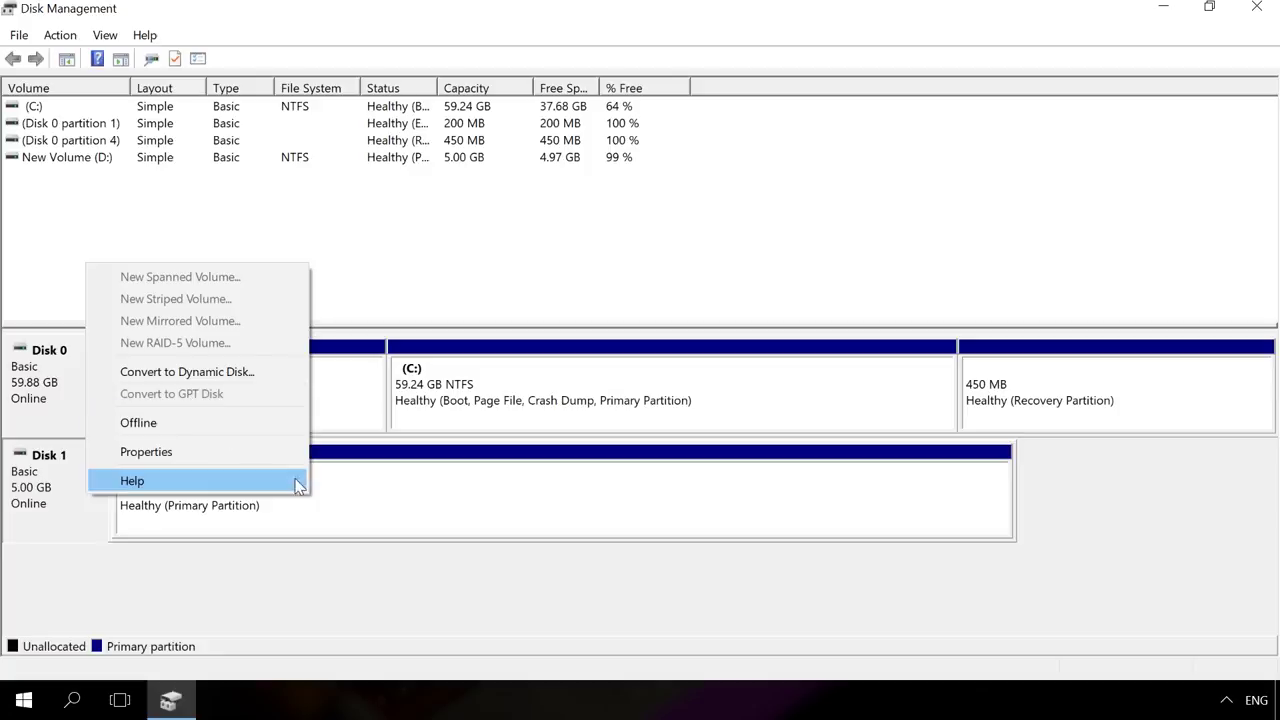
left_click(356, 491)
right_click(356, 491)
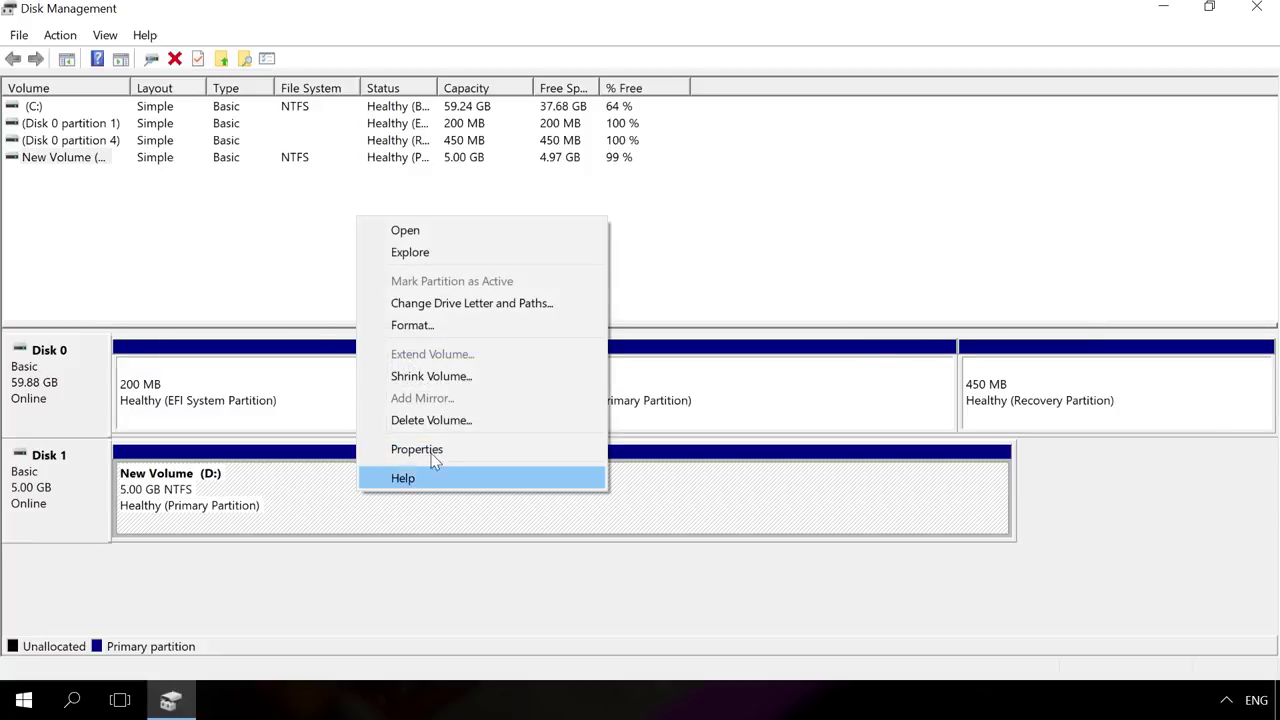
left_click(440, 421)
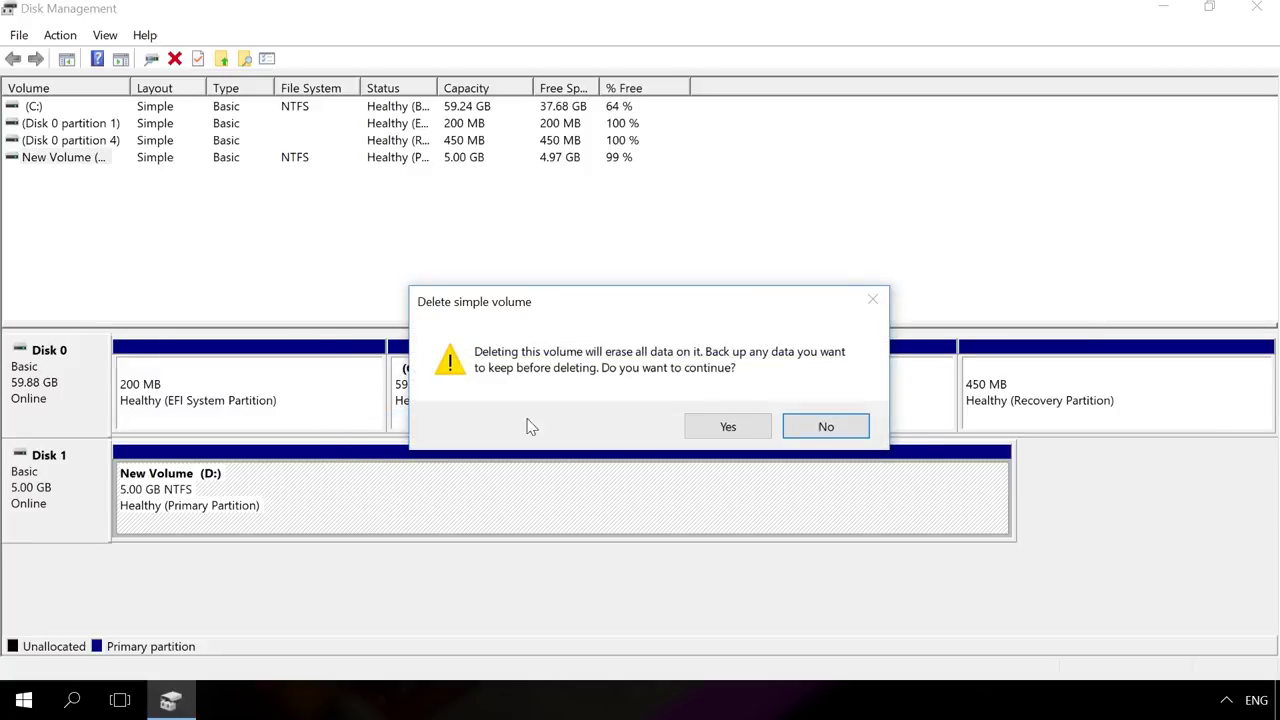
left_click(724, 427)
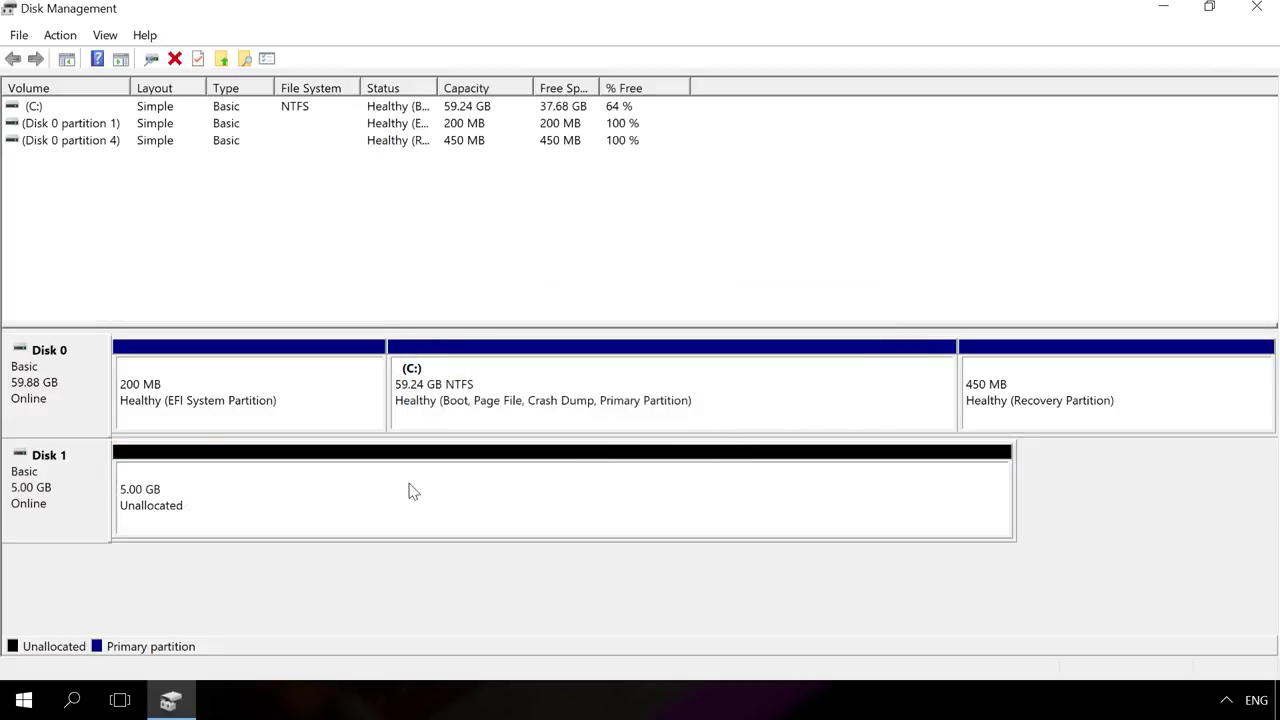
right_click(82, 490)
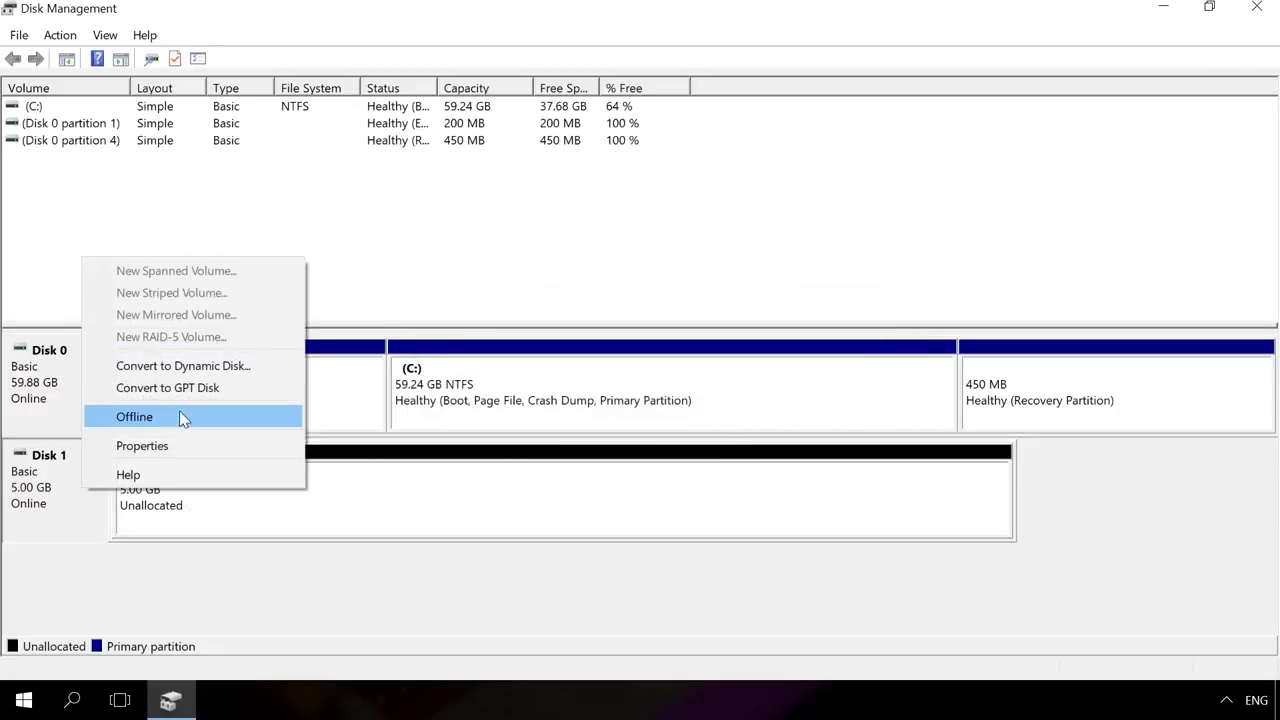
left_click(178, 385)
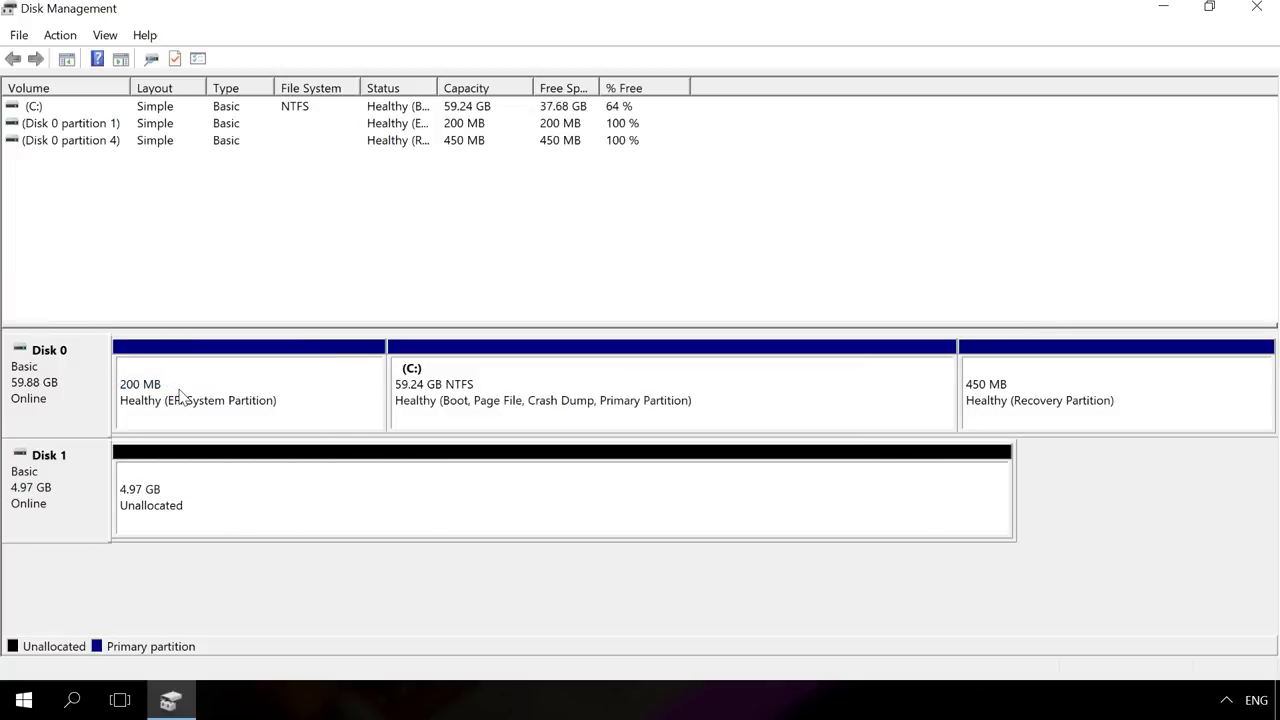
Create a simple volume filling Disk 1's unallocated space, with drive letter D, NTFS, label New Volume and quick format
right_click(246, 500)
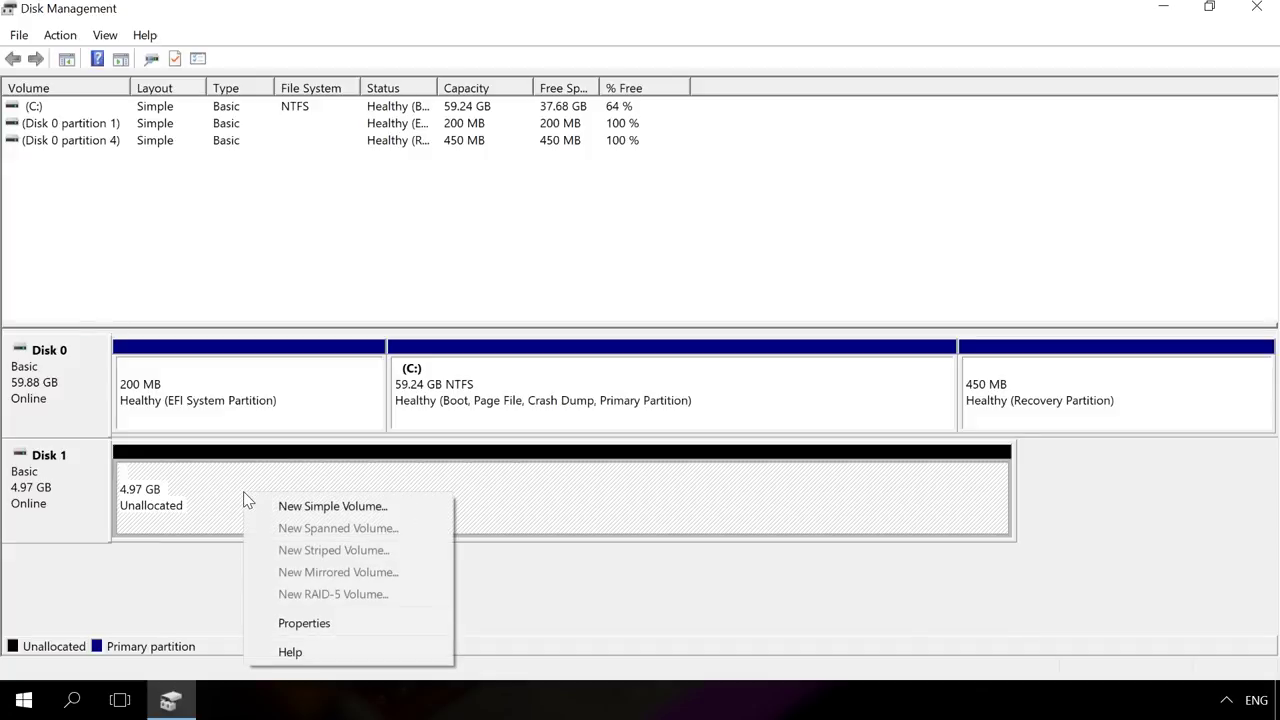
left_click(287, 506)
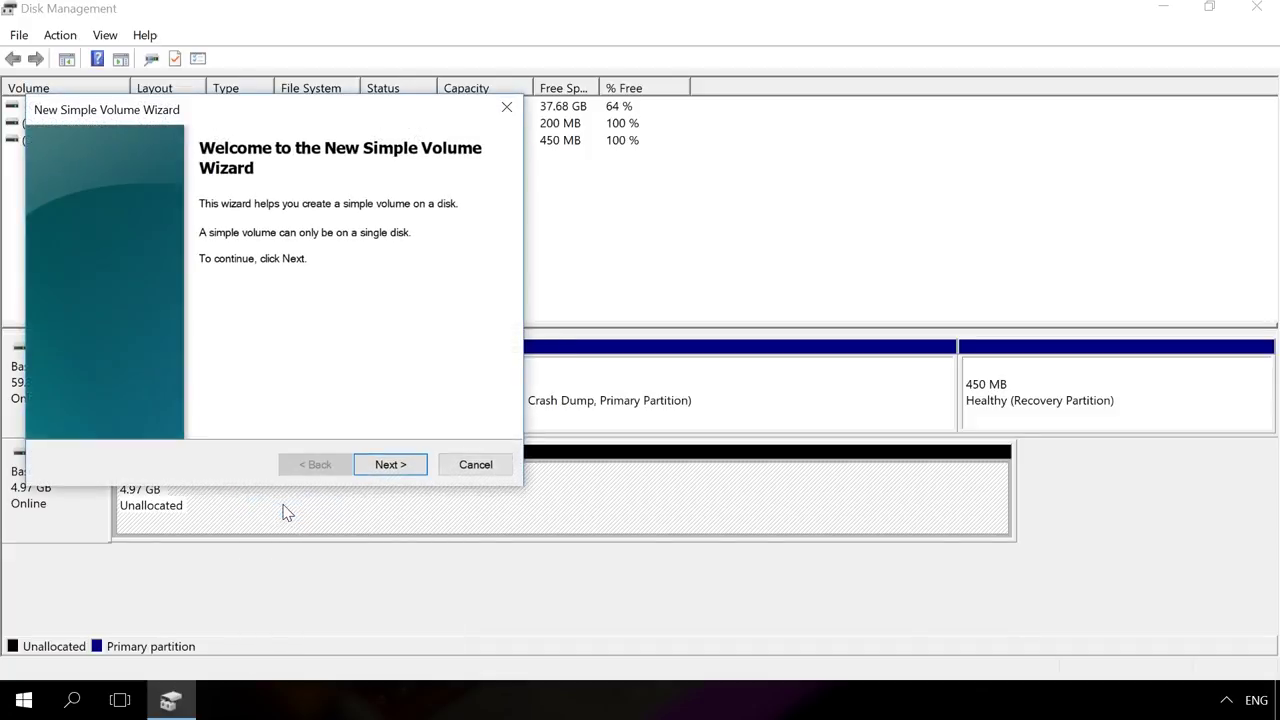
left_click(387, 465)
left_click(385, 467)
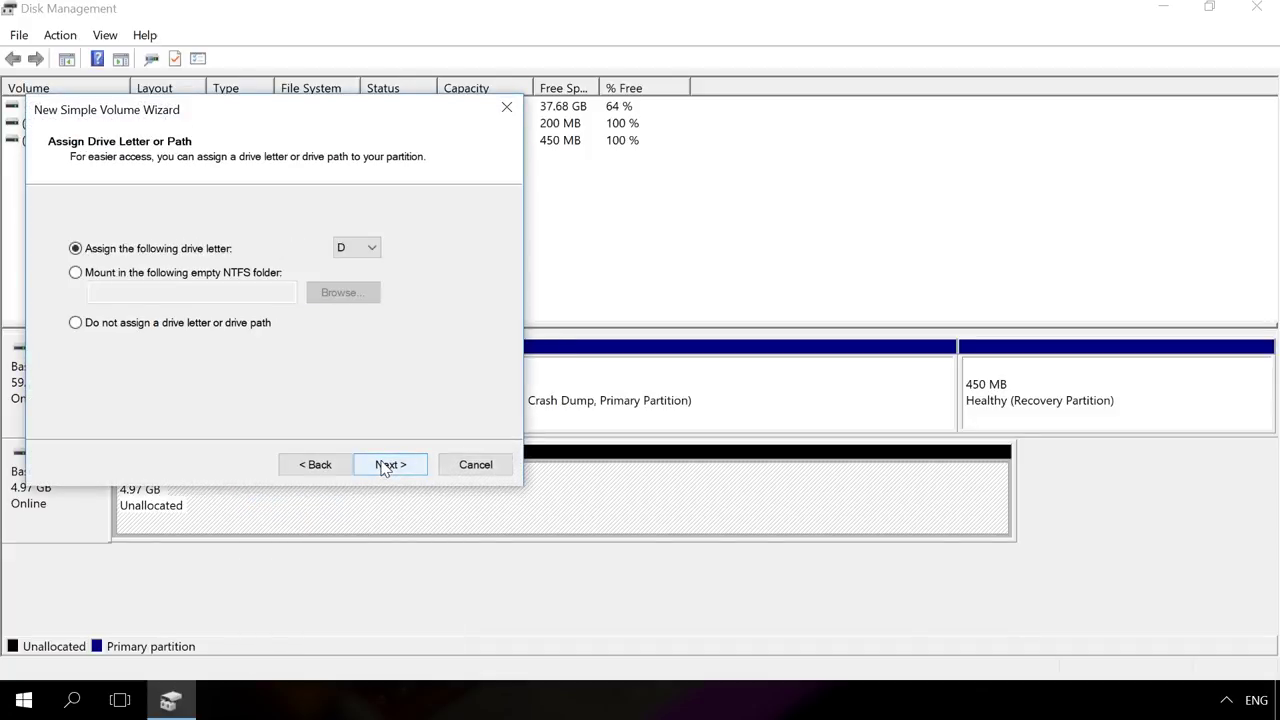
left_click(383, 466)
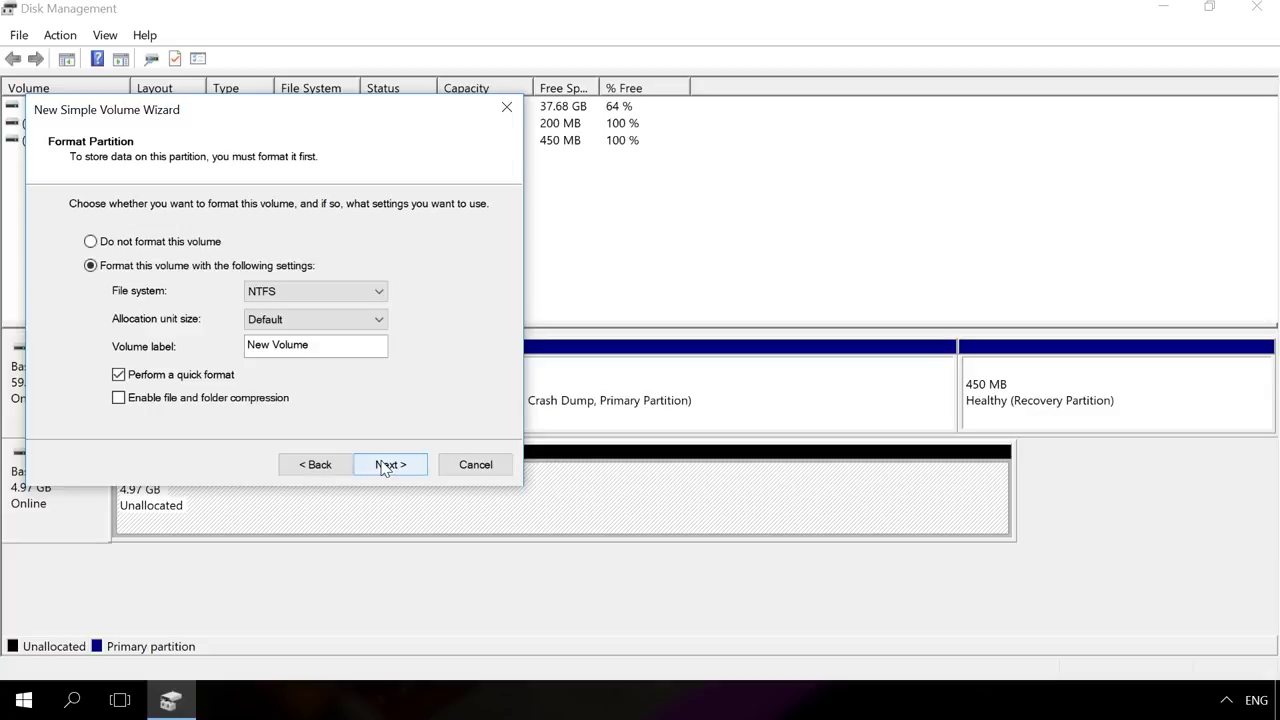
left_click(383, 466)
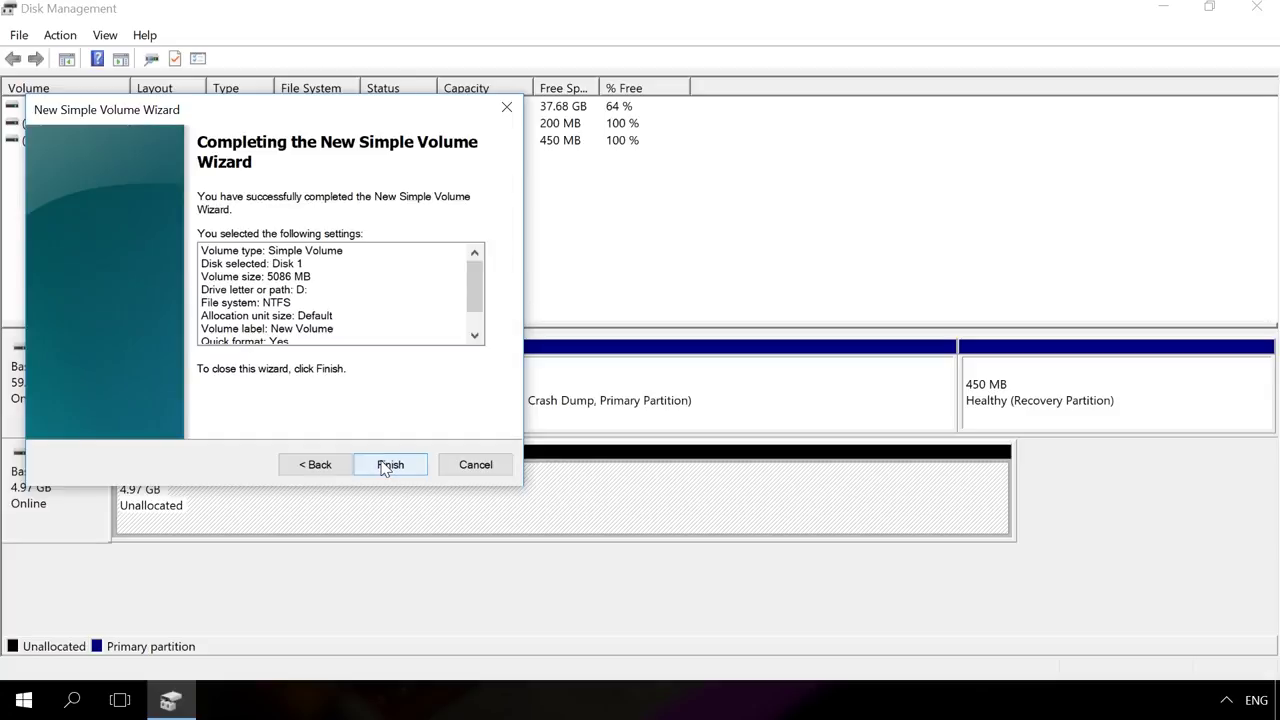
left_click(382, 464)
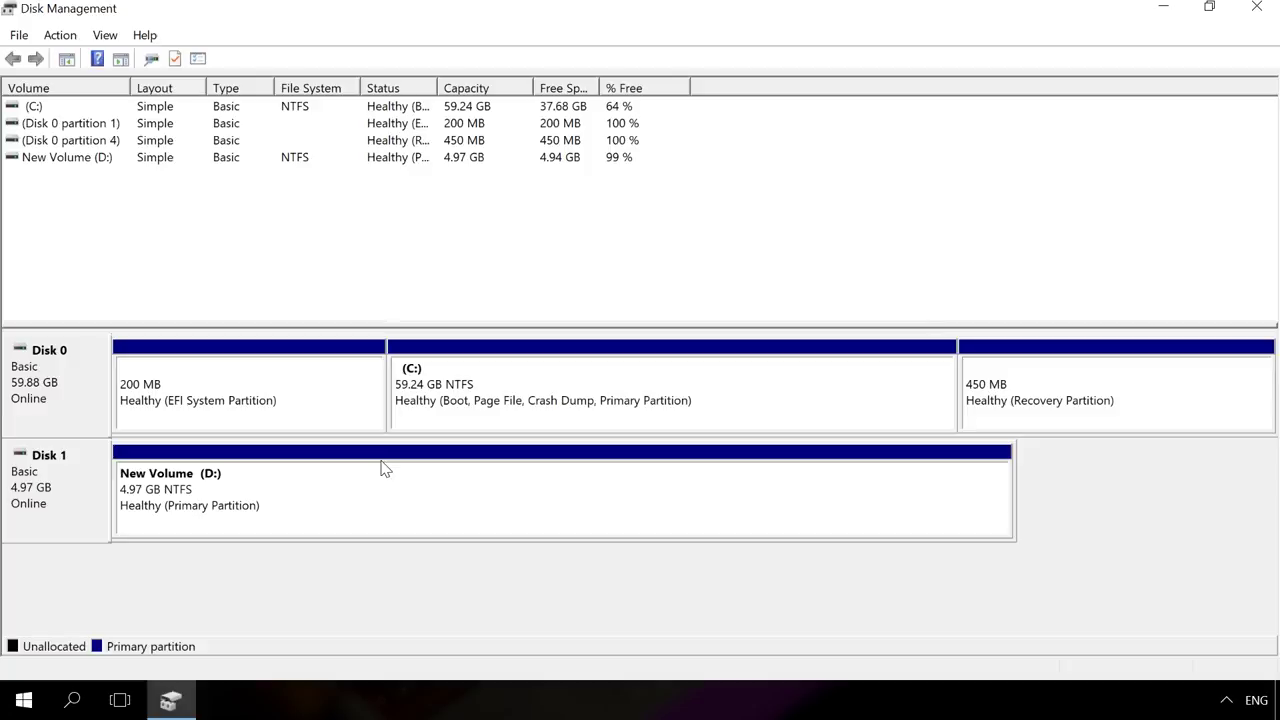
Open Disk 1's device properties and check the volume and partition style information
right_click(87, 497)
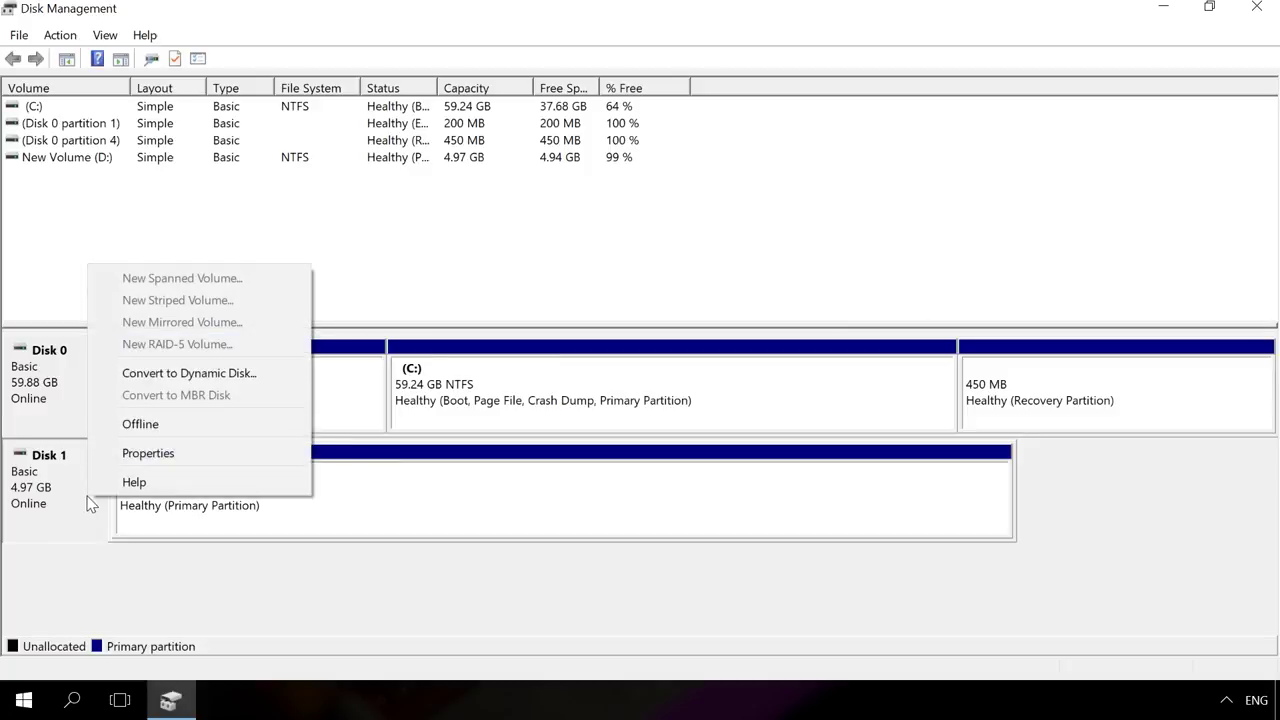
left_click(135, 453)
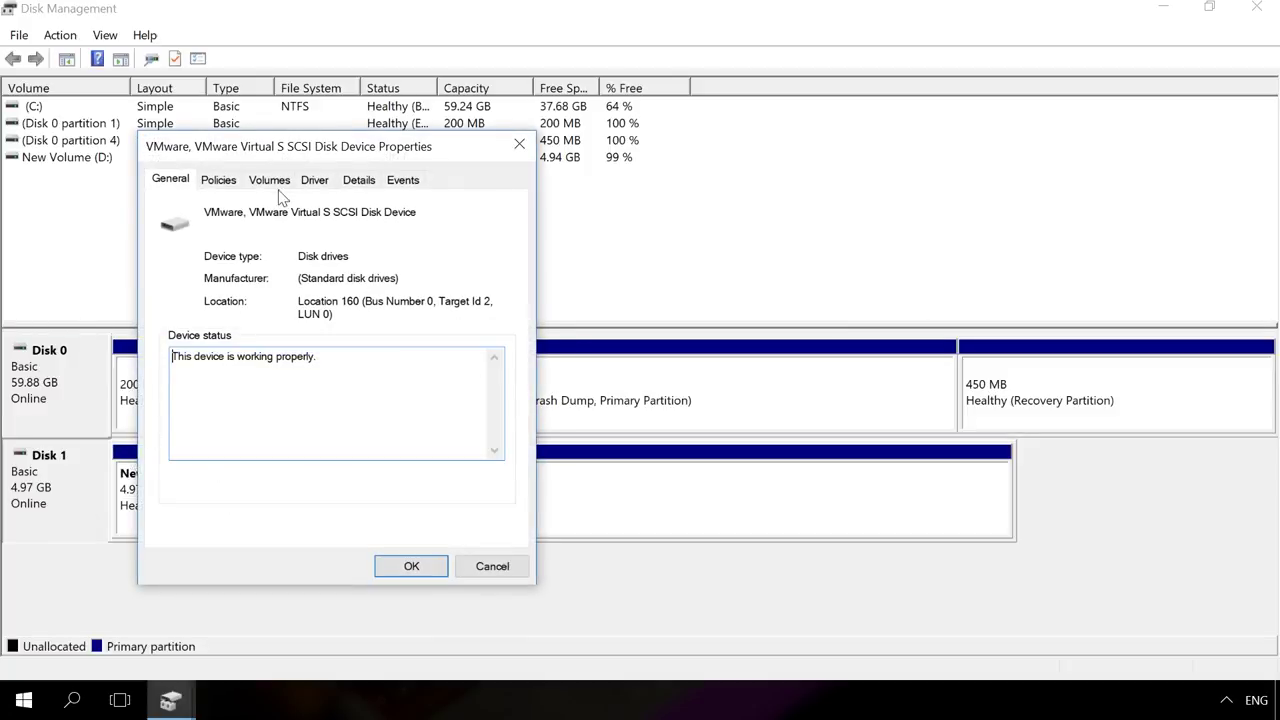
left_click(270, 180)
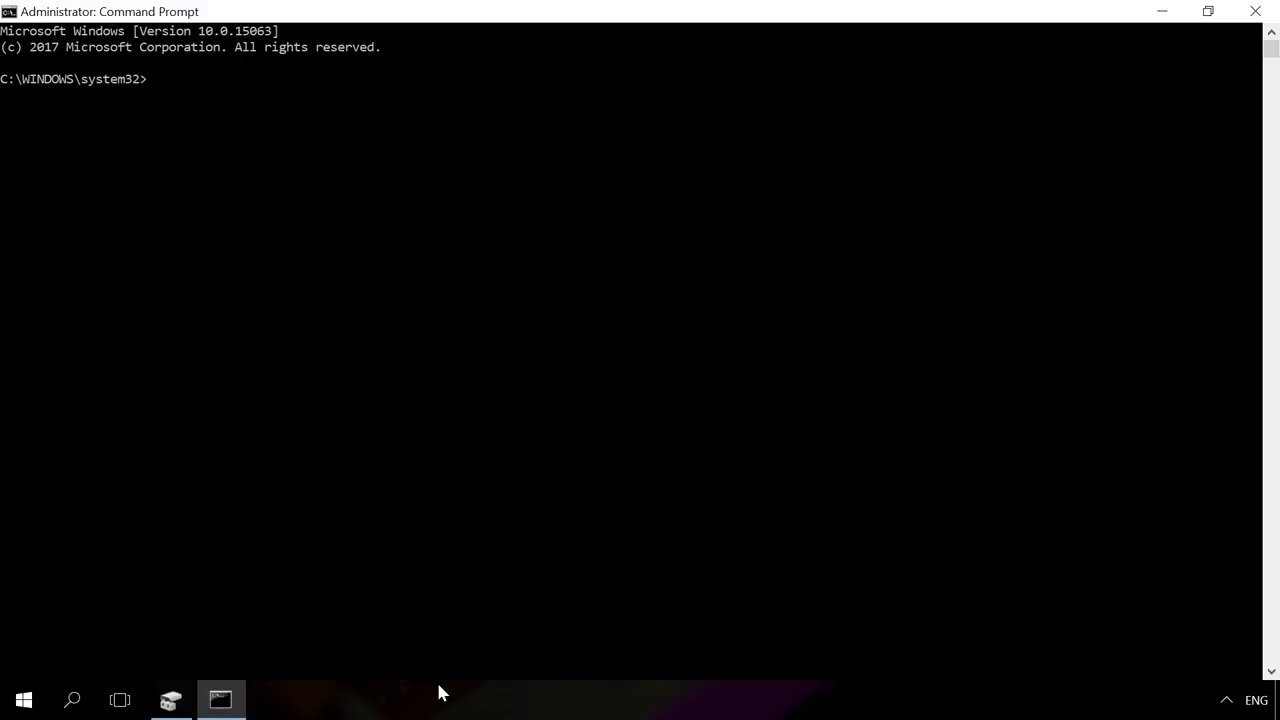
Start diskpart in the administrator Command Prompt and list the disks
type("diskpart")
key("Return")
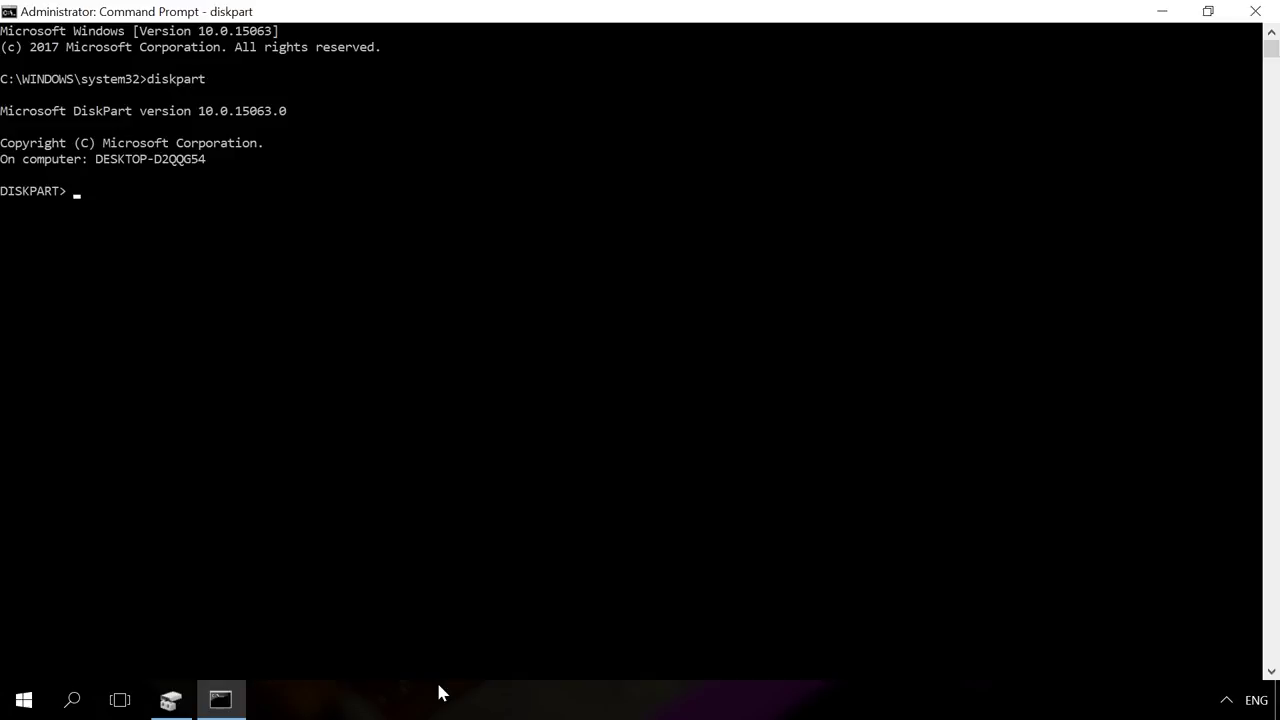
type("list")
type(" disk")
key("Return")
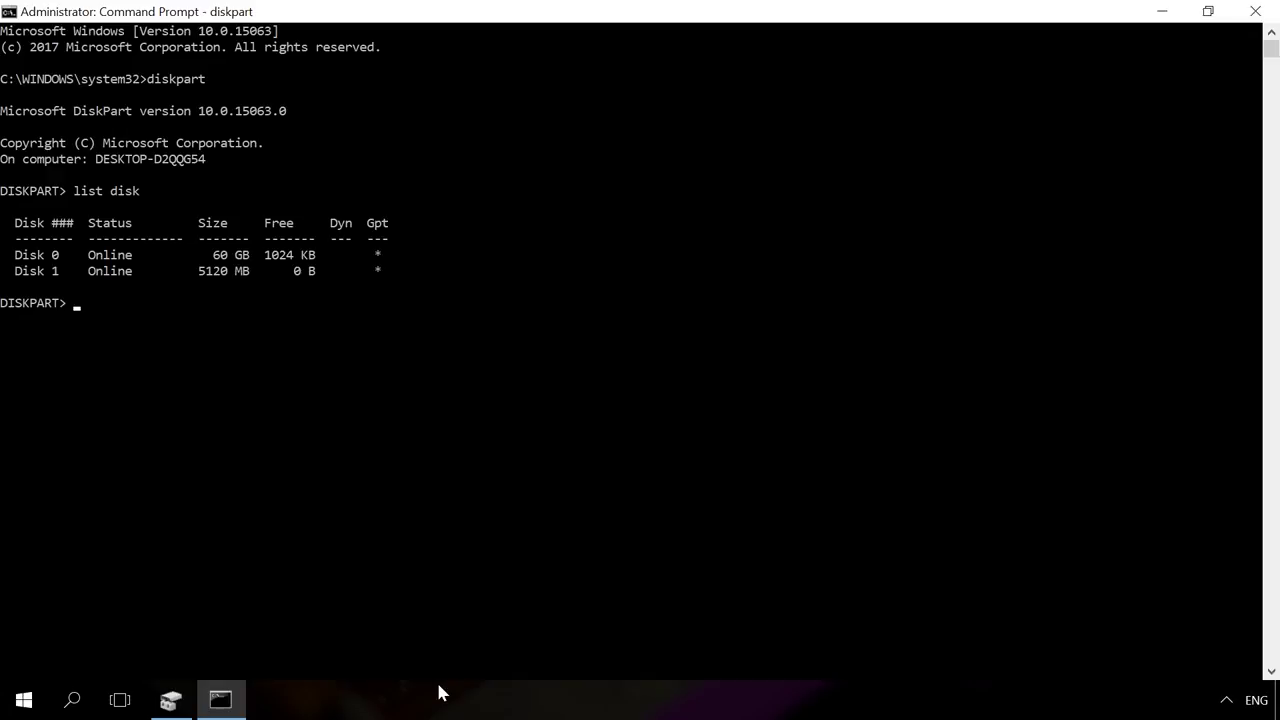
Select disk 1 in DiskPart, clean it and convert it to MBR
type("select disk 1")
key("Return")
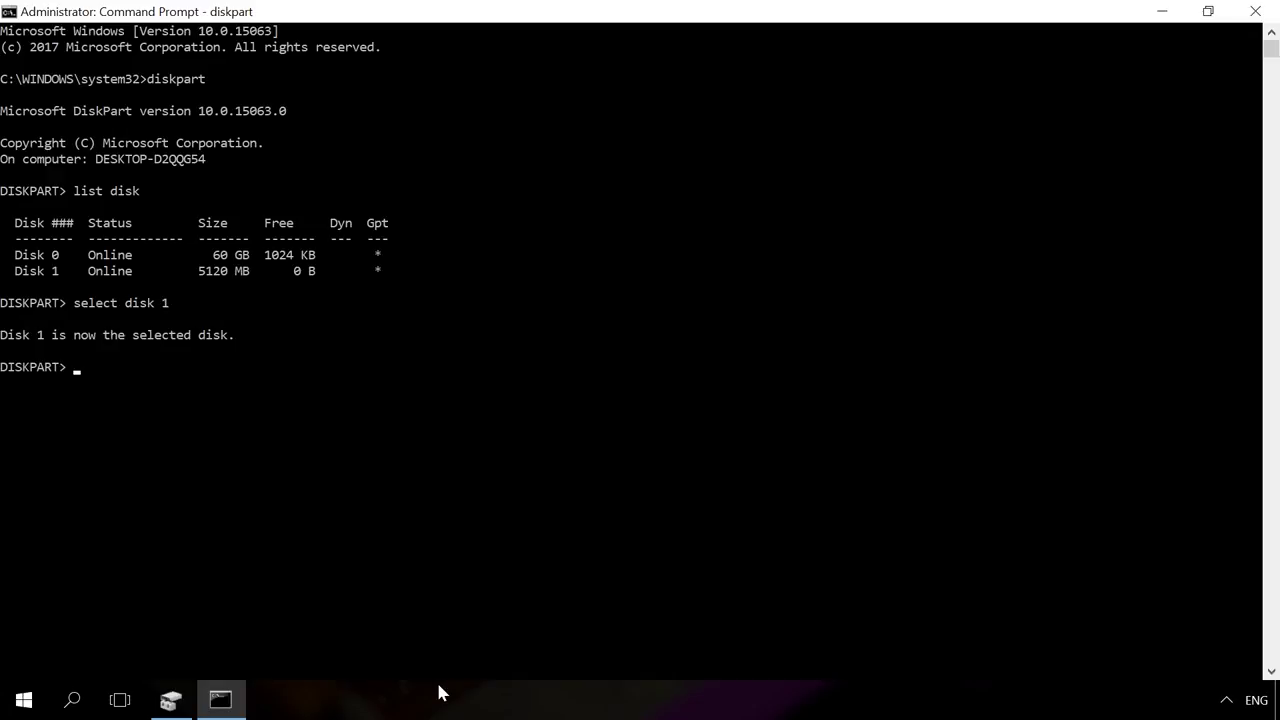
type("clean")
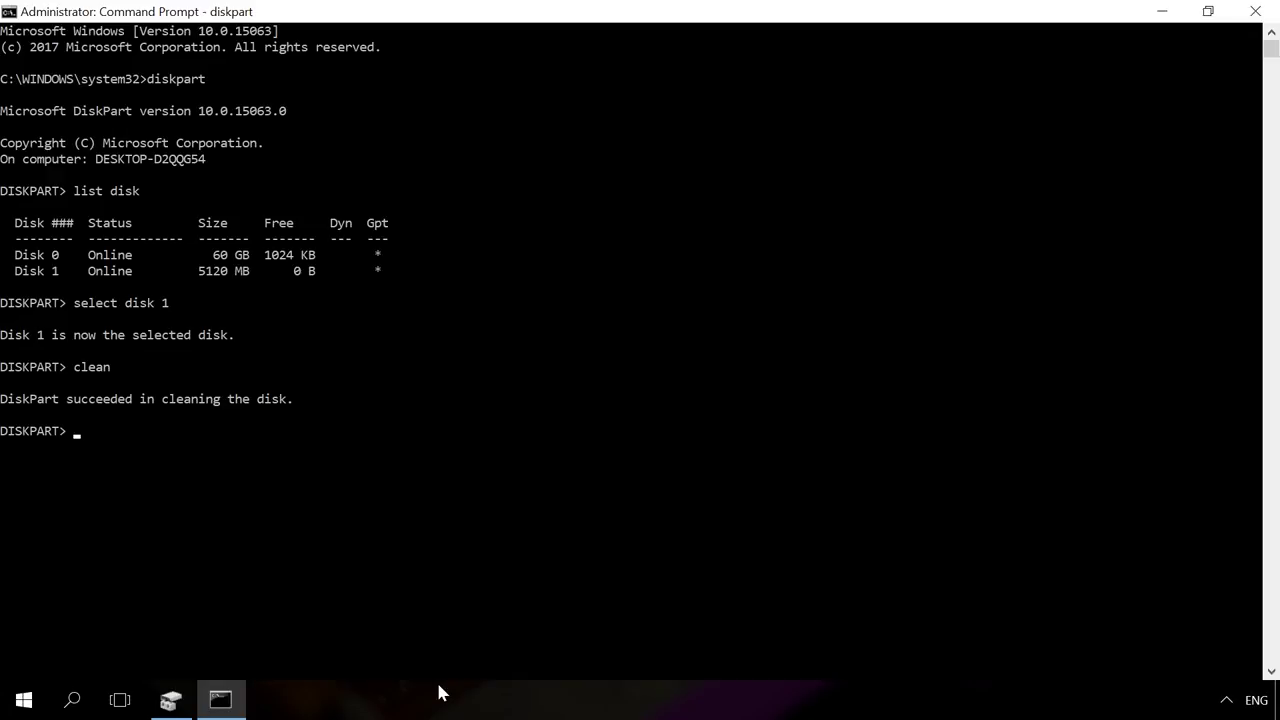
type("convert mbr")
key("Return")
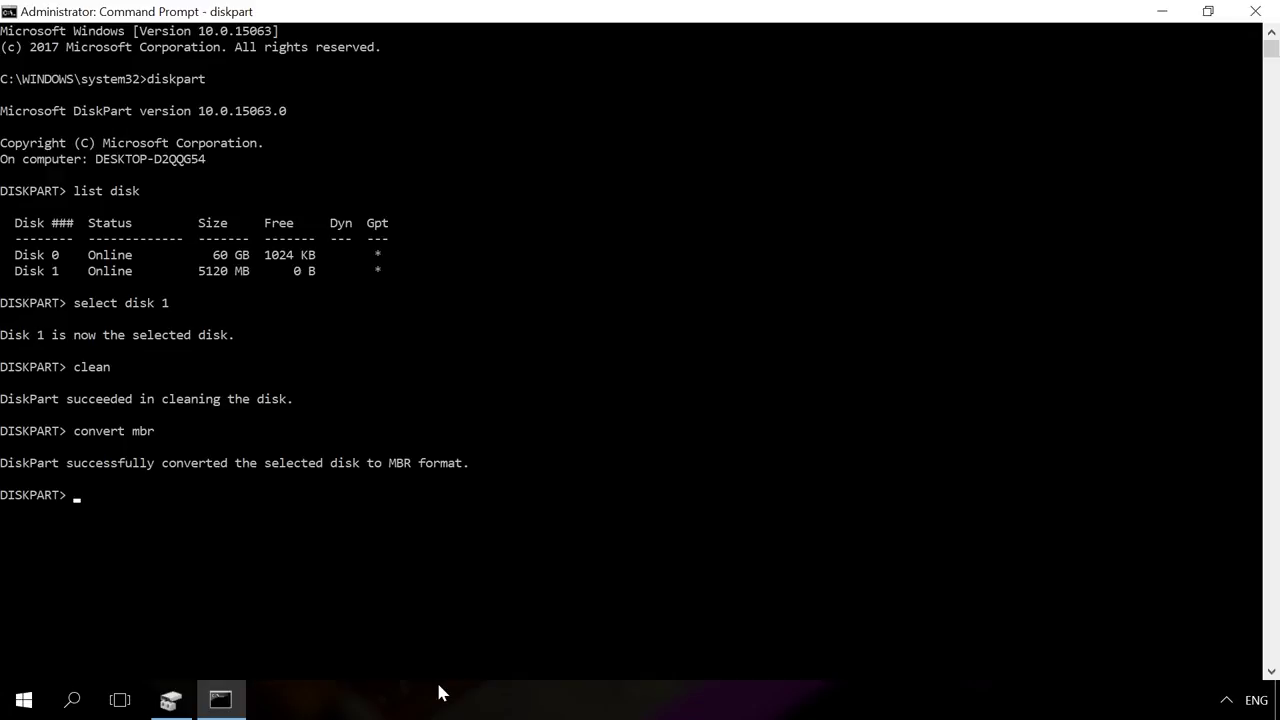
Switch back to Disk Management and create a full-size simple NTFS volume on Disk 1 with drive letter D
left_click(186, 704)
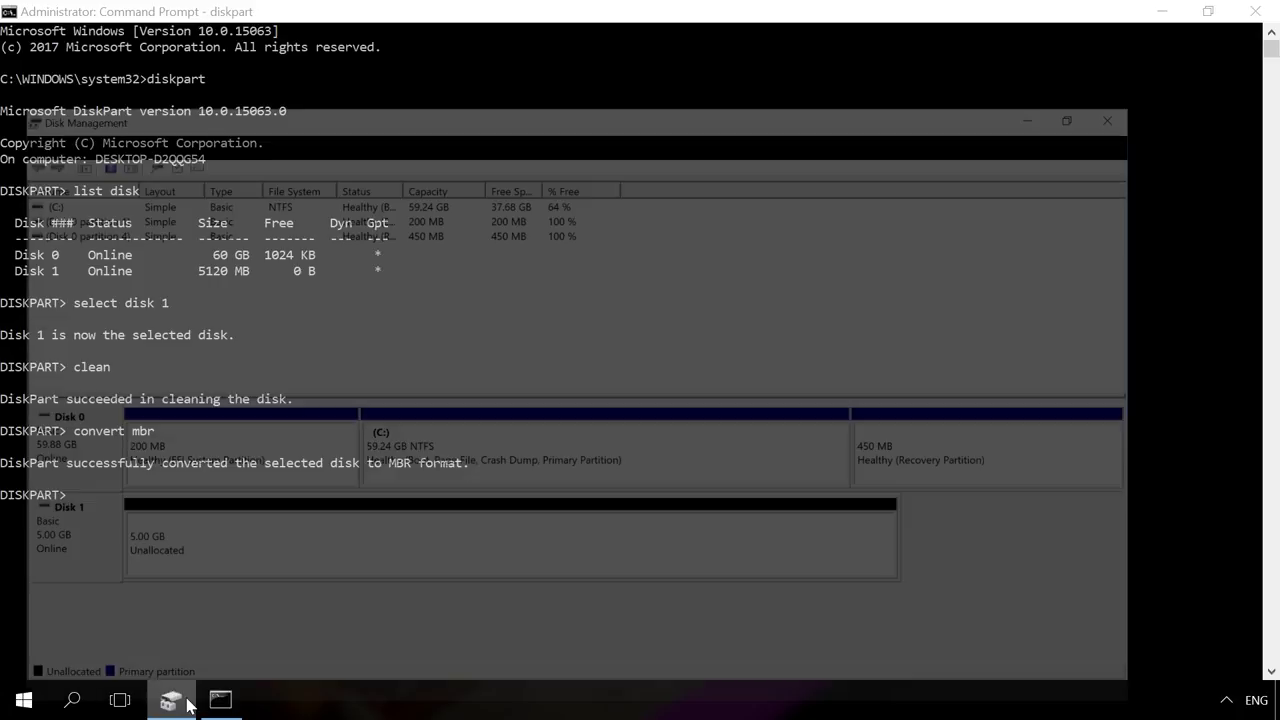
right_click(350, 483)
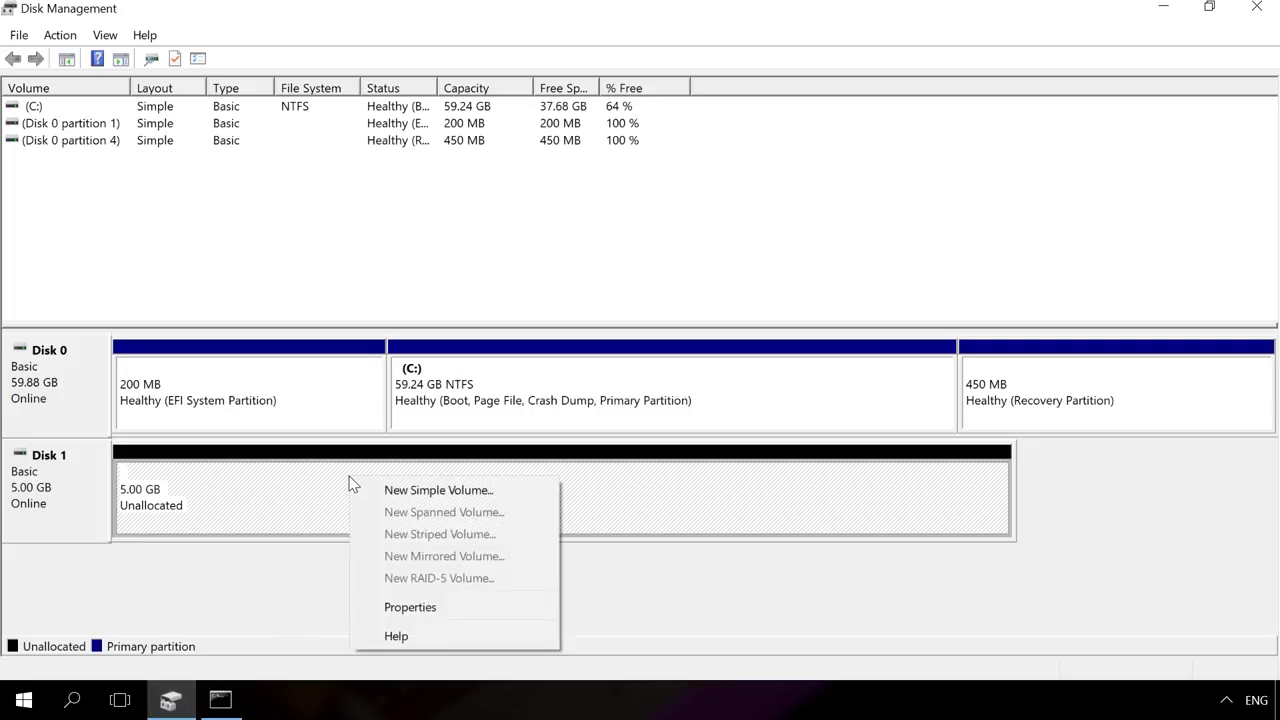
left_click(382, 490)
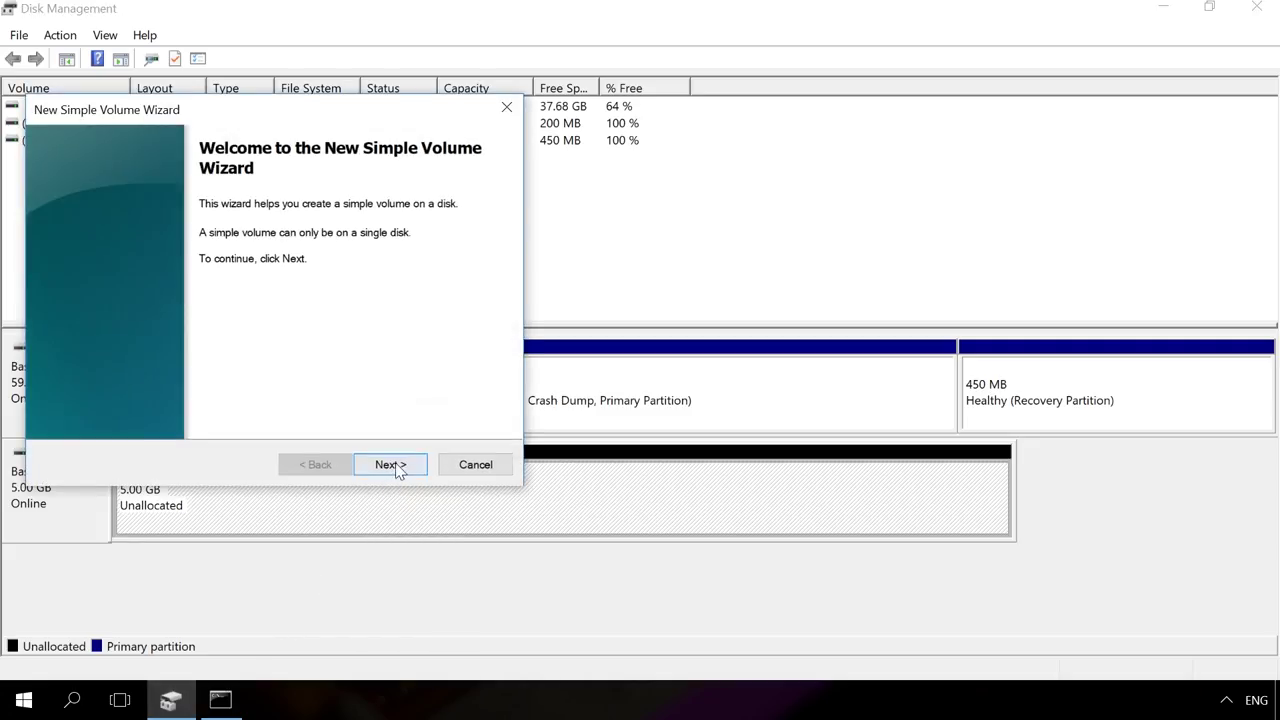
left_click(390, 465)
left_click(390, 465)
left_click(390, 465)
left_click(390, 465)
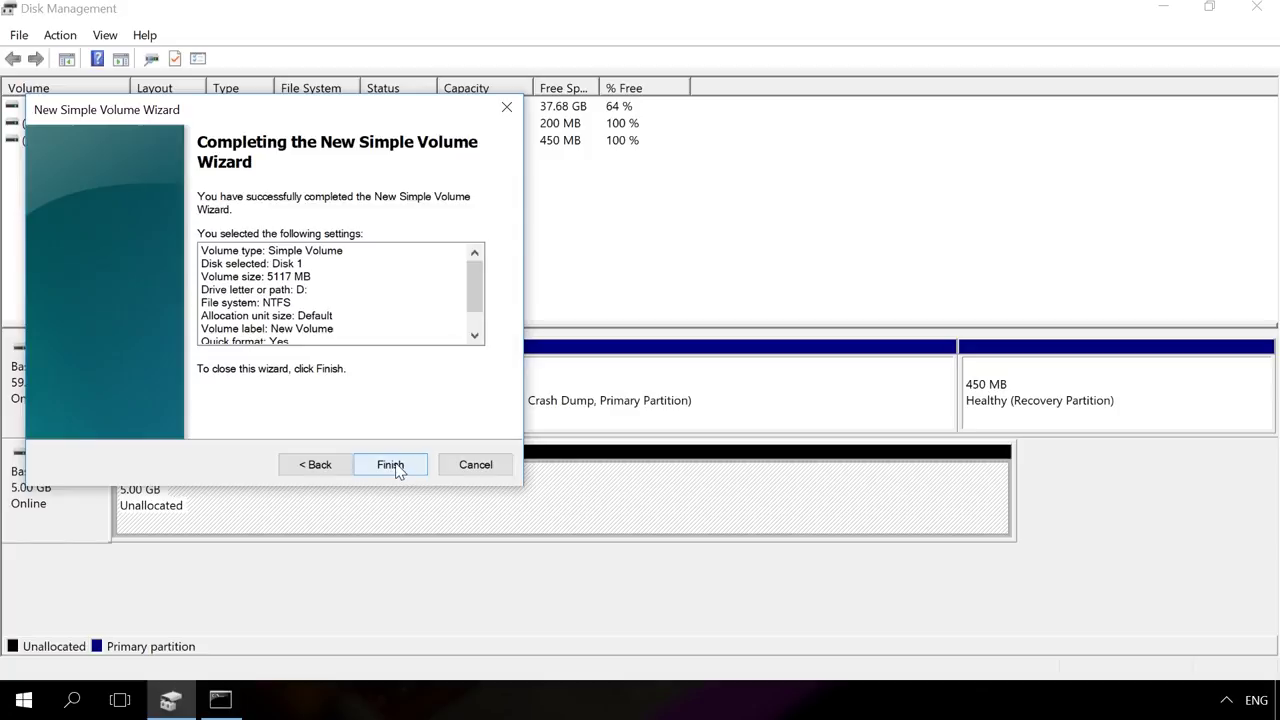
left_click(391, 465)
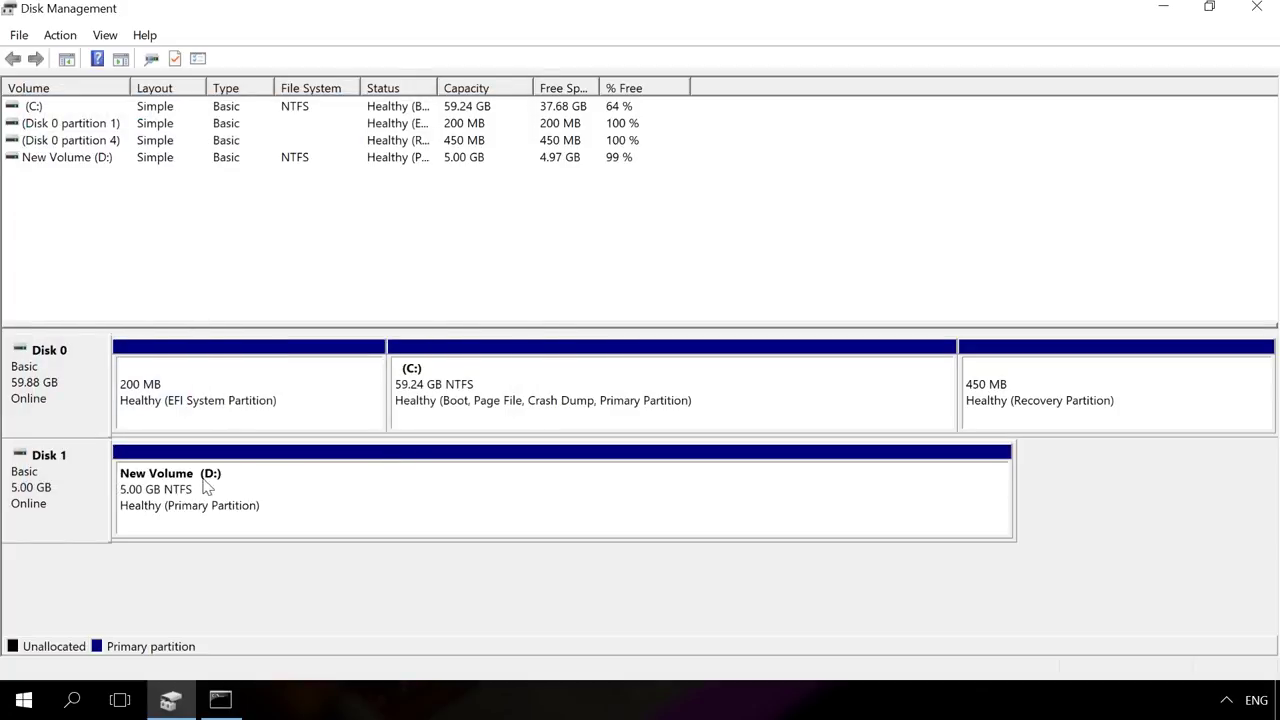
Check the volume information in Disk 1's properties after the MBR conversion
right_click(77, 475)
left_click(131, 437)
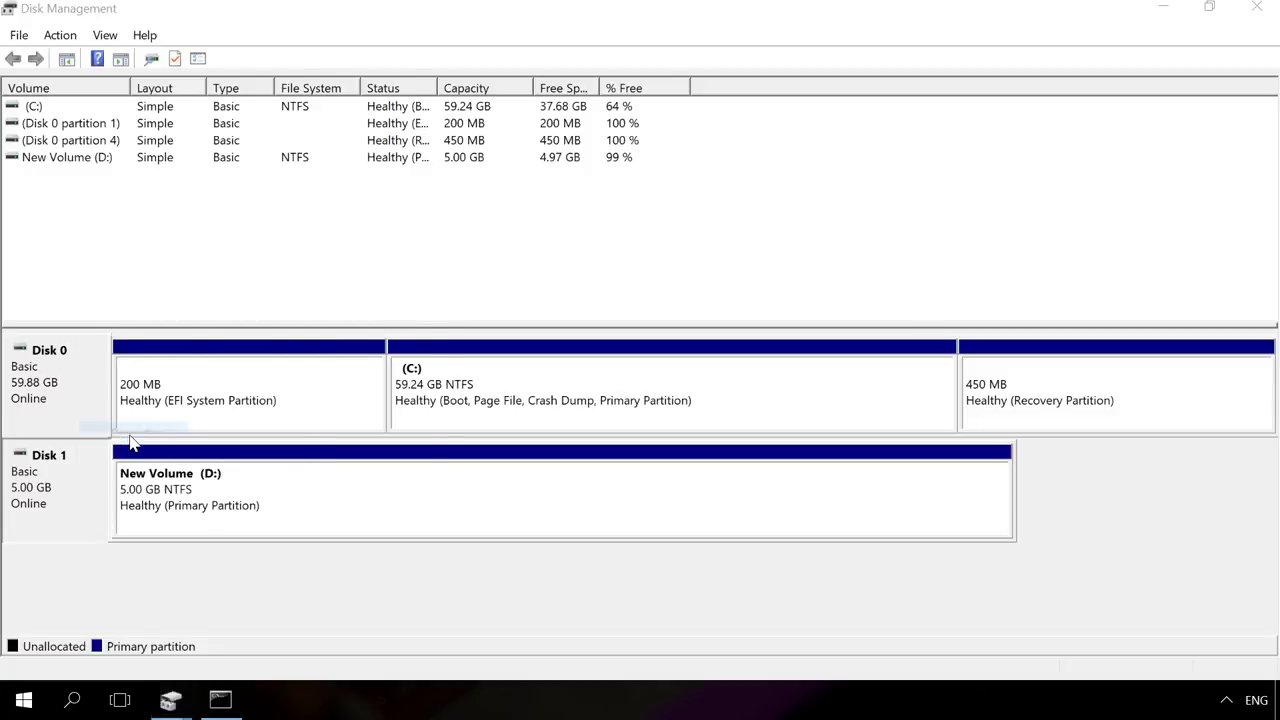
left_click(166, 77)
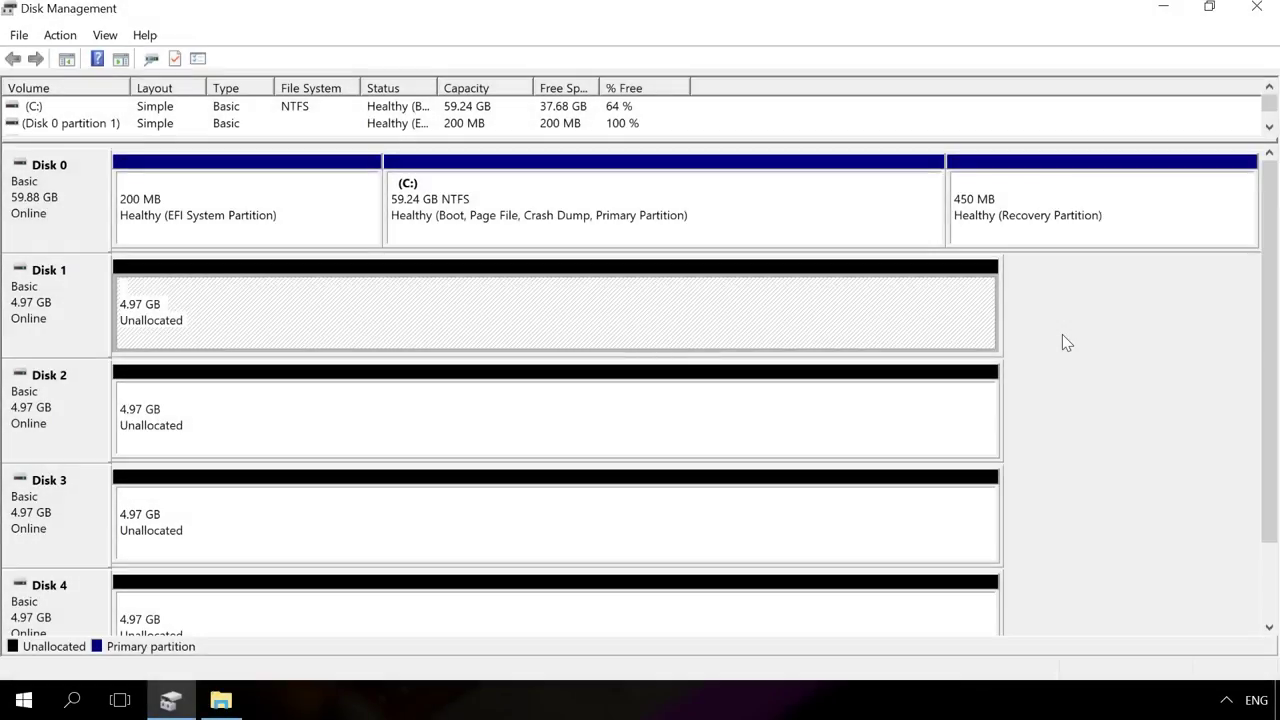
Start a new striped volume from Disk 1's unallocated space and add Disks 2, 3 and 4 to it
right_click(844, 301)
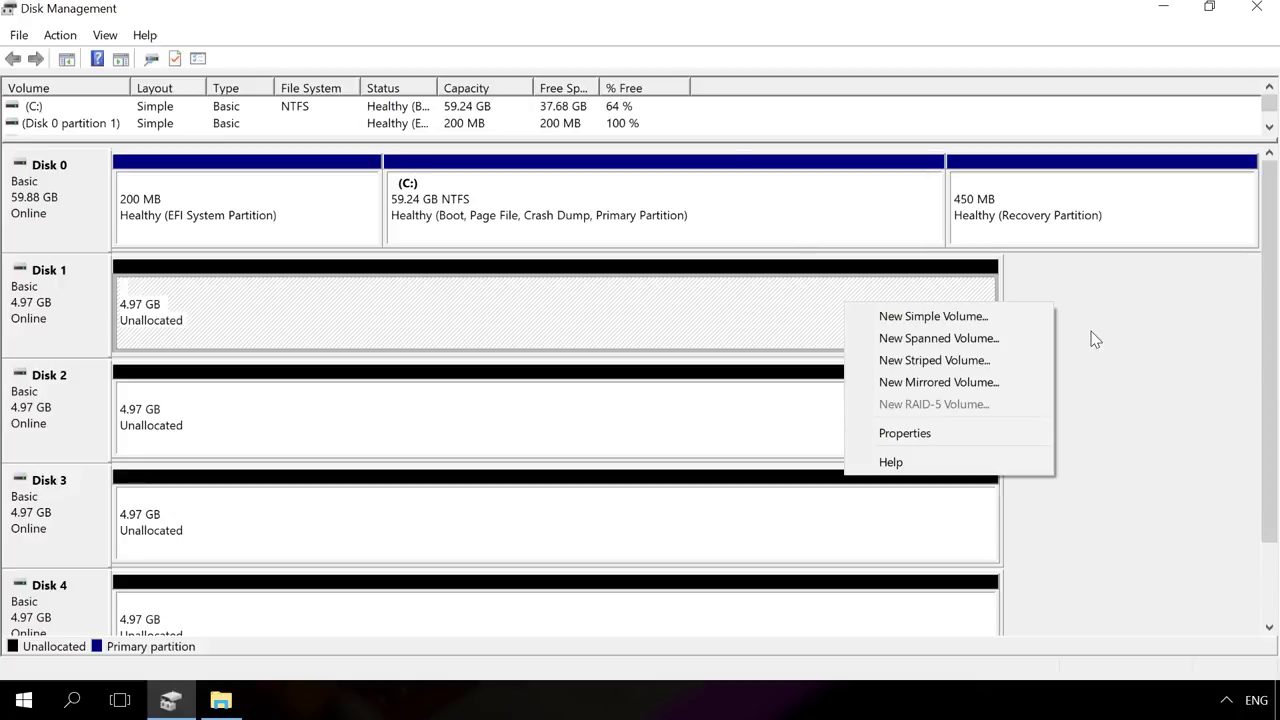
left_click(992, 358)
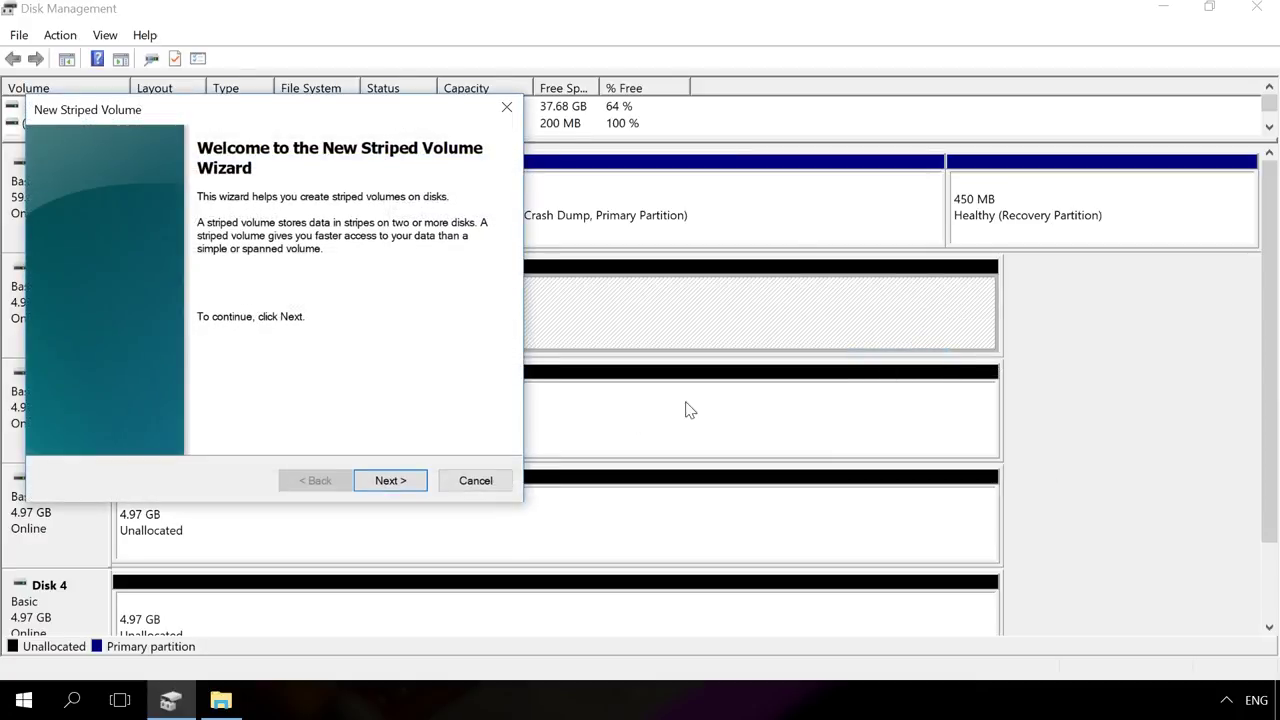
left_click(391, 480)
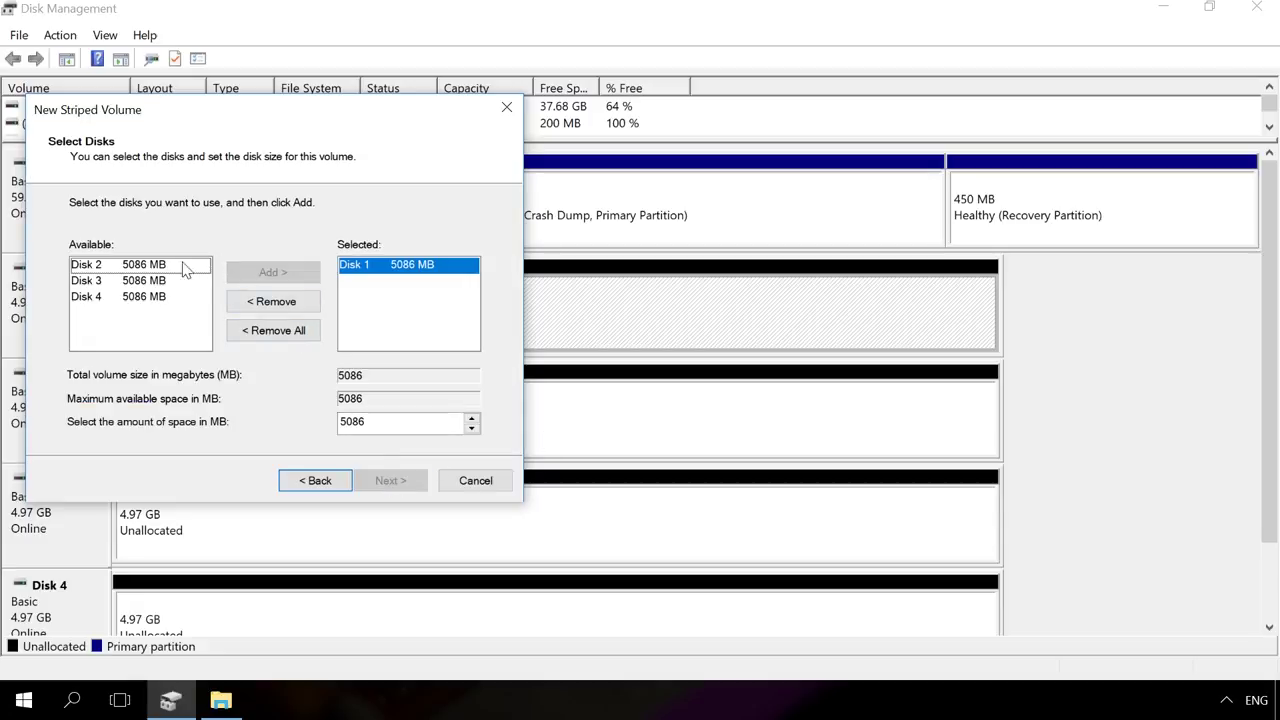
left_click(165, 264)
left_click(262, 272)
left_click(270, 274)
left_click(270, 274)
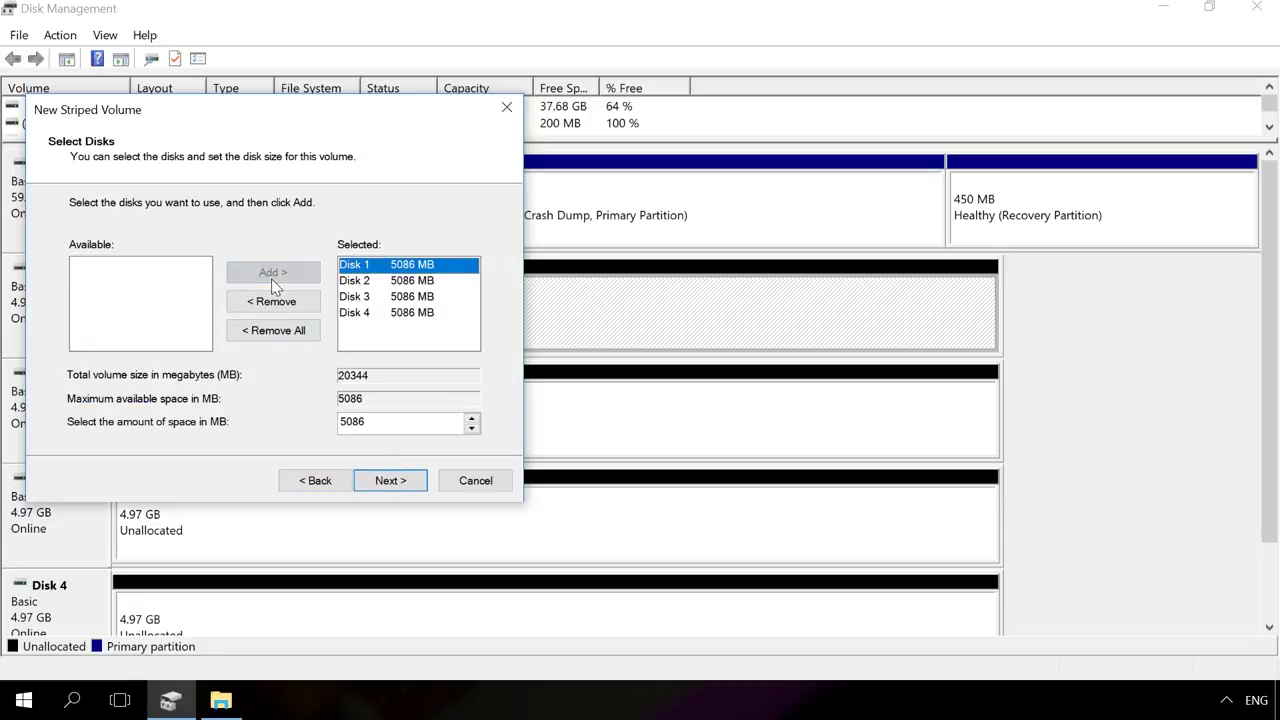
Finish the striped volume with drive letter D and NTFS formatting, accepting the conversion of the disks to dynamic
left_click(390, 480)
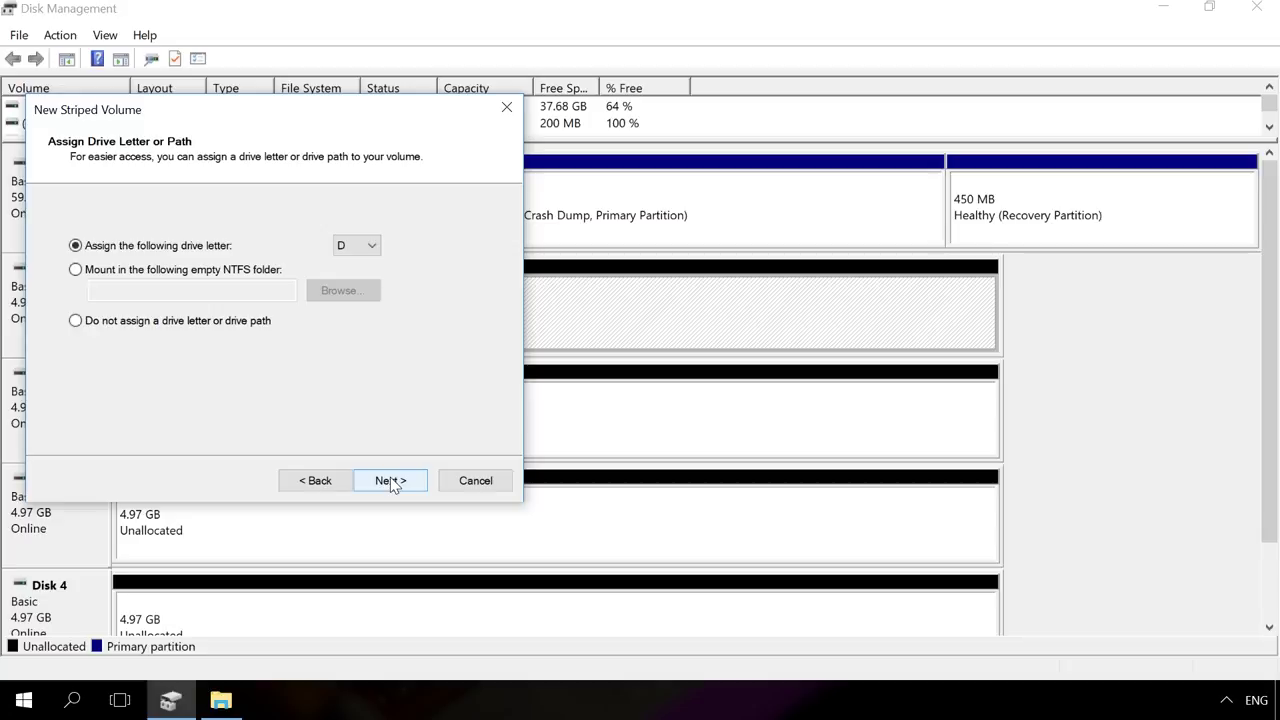
left_click(390, 480)
left_click(390, 480)
left_click(390, 481)
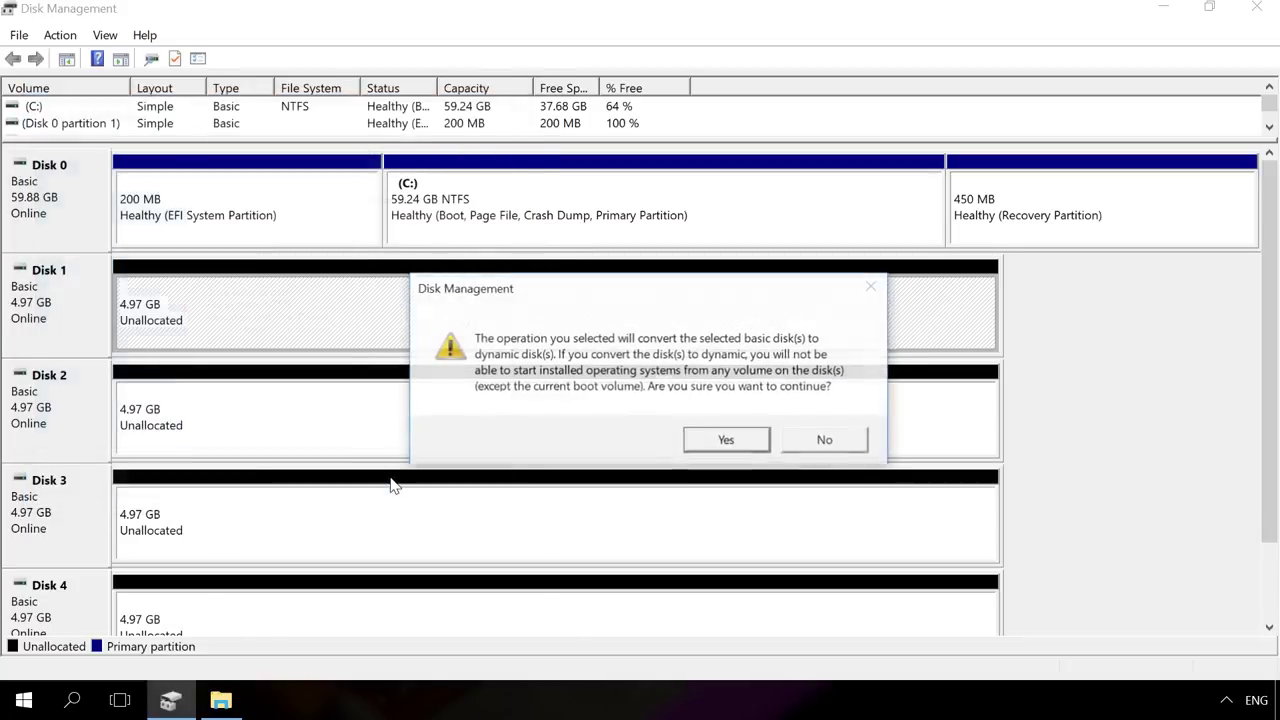
left_click(722, 441)
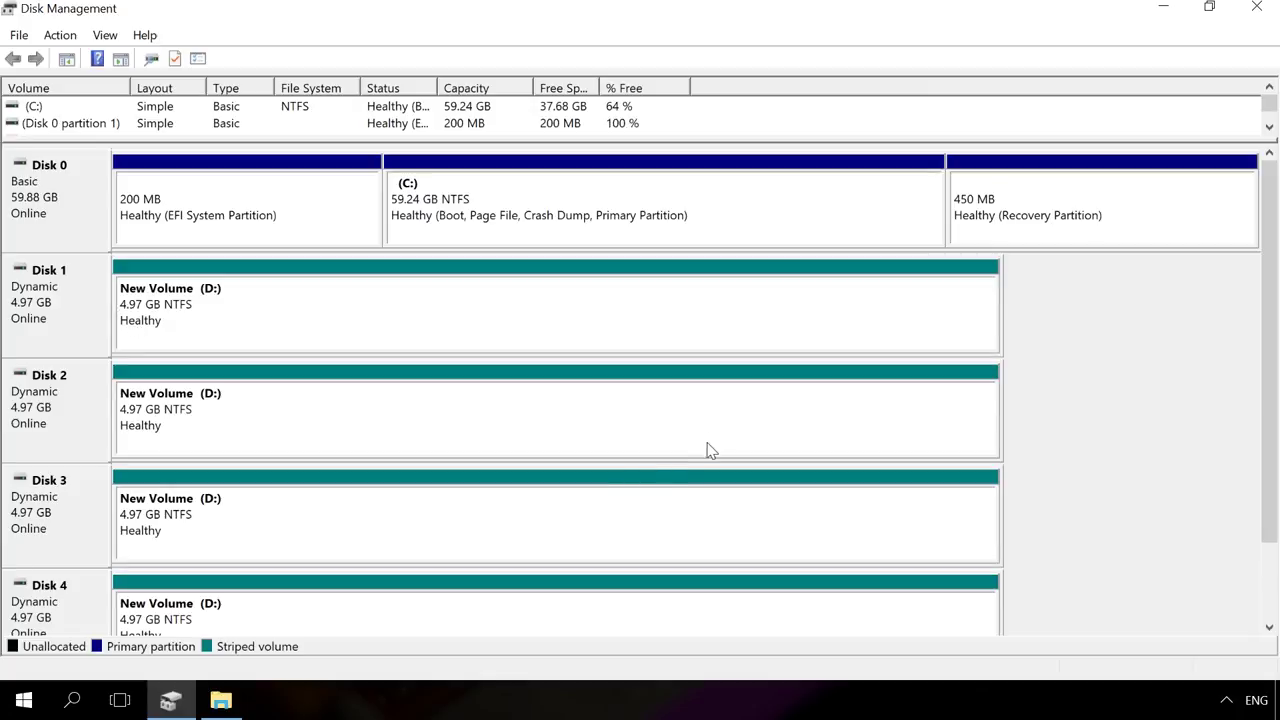
Switch to File Explorer and check the striped volume among the drives in This PC
left_click(221, 702)
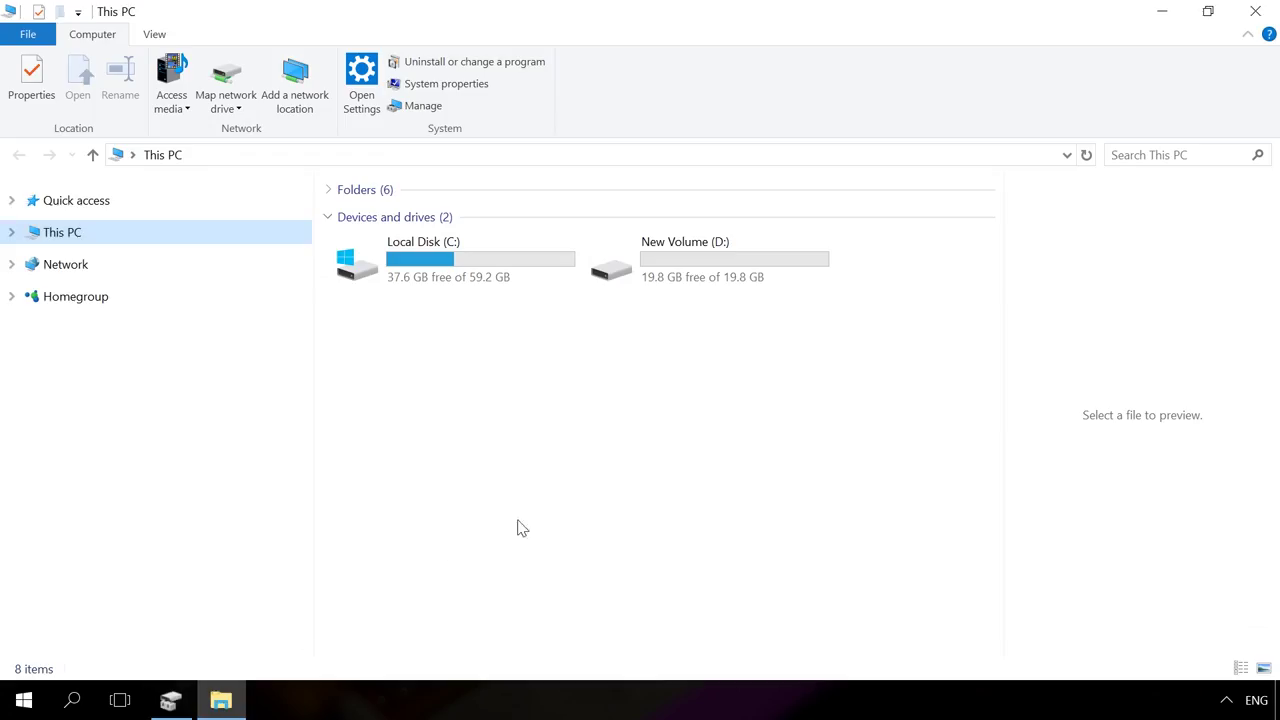
Open the striped volume New Volume (D:) to check that it is accessible
left_click(658, 284)
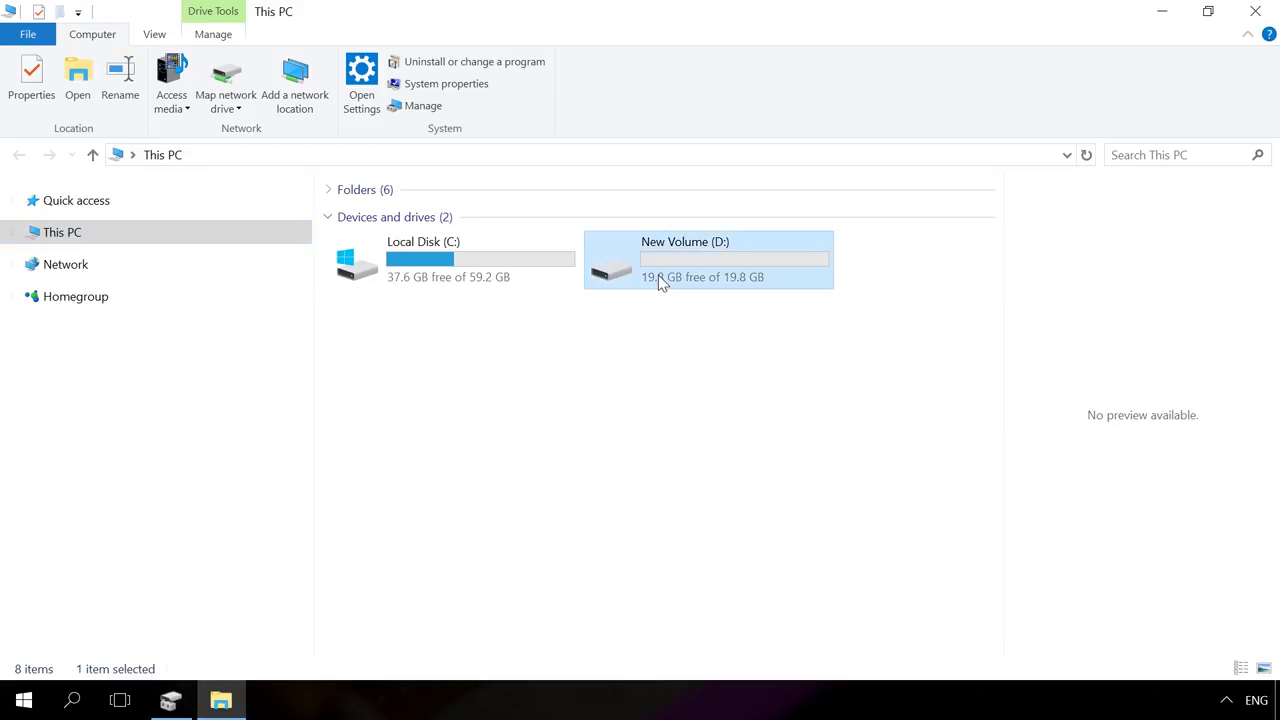
double_click(658, 284)
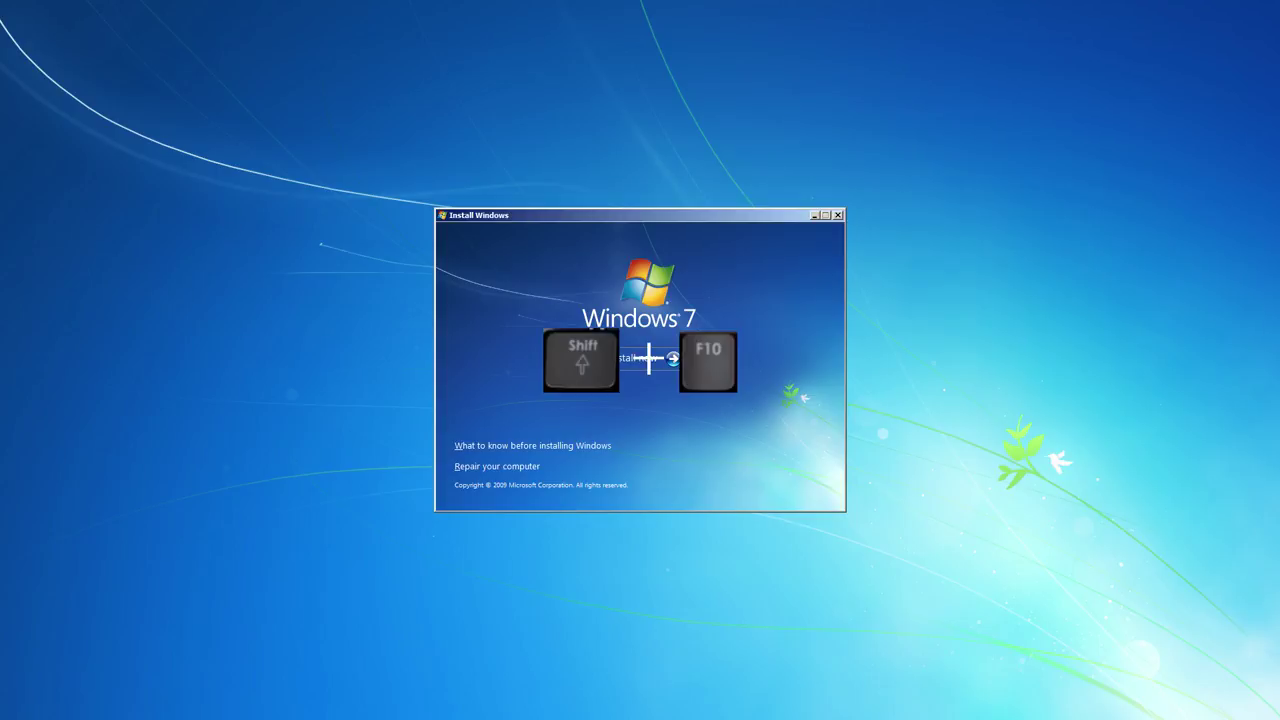
Open a command prompt from the Windows 7 installation screen and start diskpart
key("shift+F10")
type("diskpart")
key("Return")
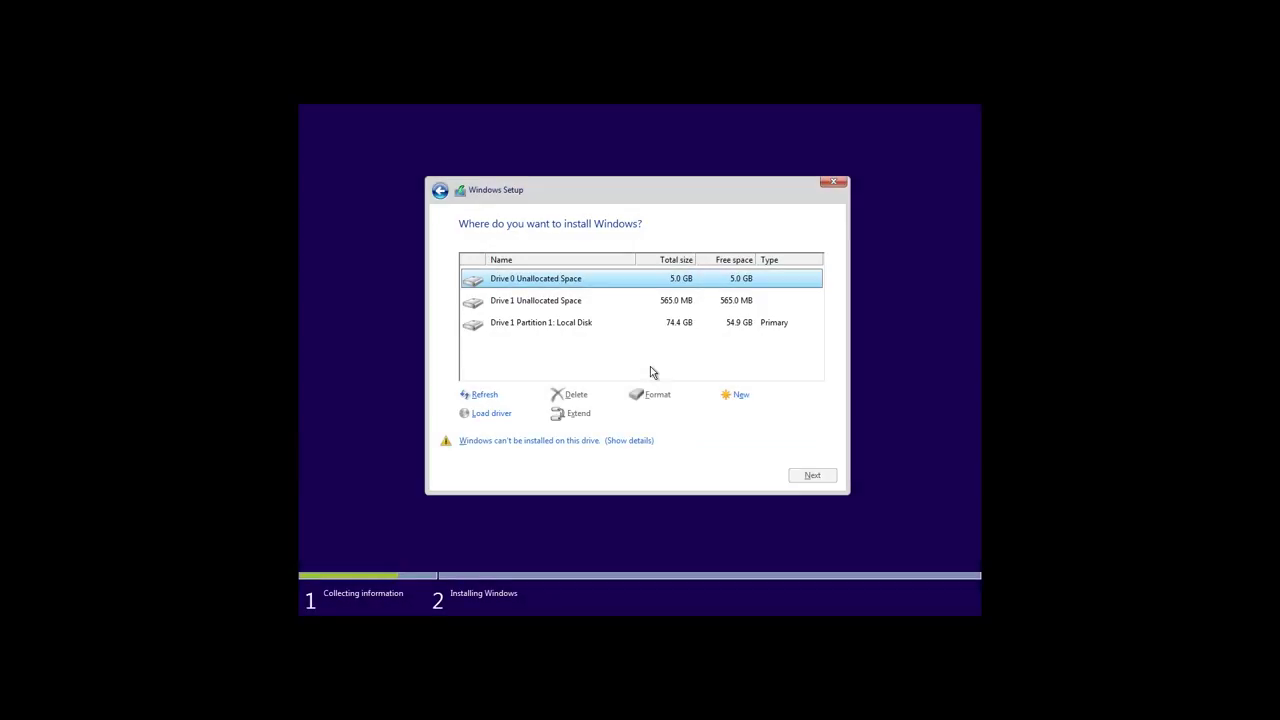
Delete Drive 1 Partition 1 in the Windows Setup drive list and accept the data loss
left_click(563, 323)
left_click(572, 394)
left_click(729, 413)
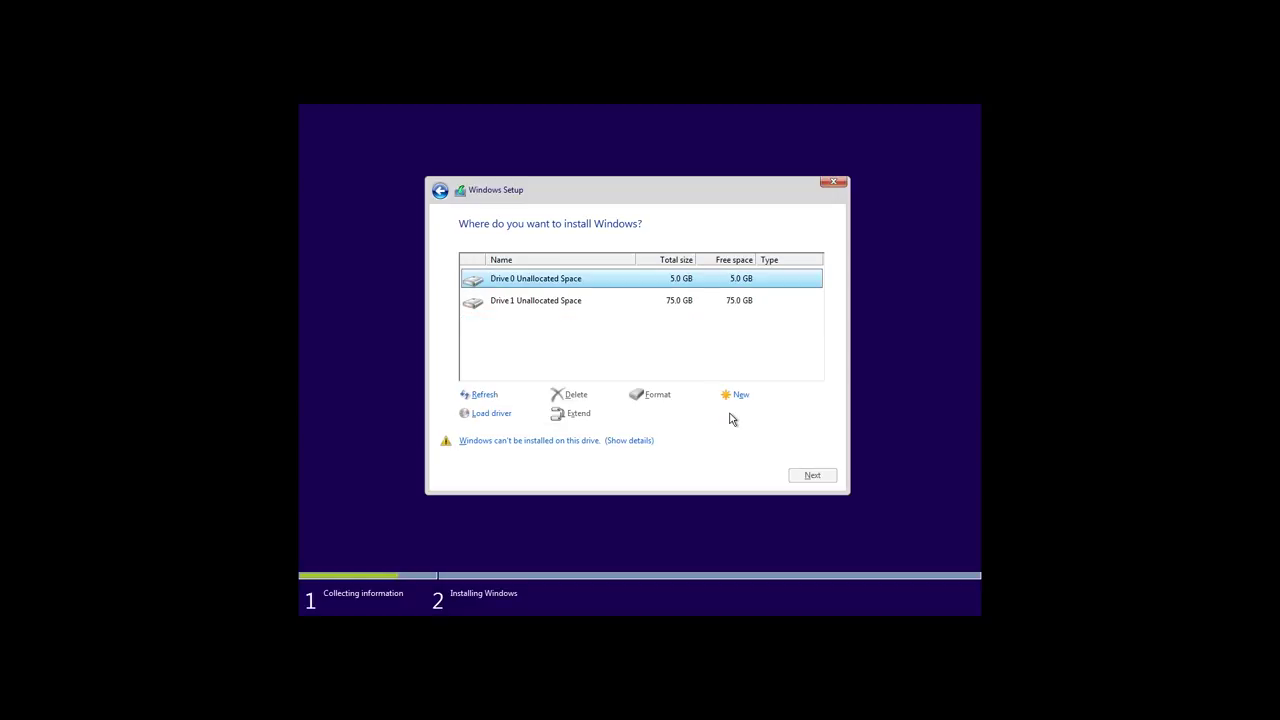
Create a new 76799 MB partition in Drive 1's unallocated space, allowing Windows to add partitions for system files
left_click(651, 305)
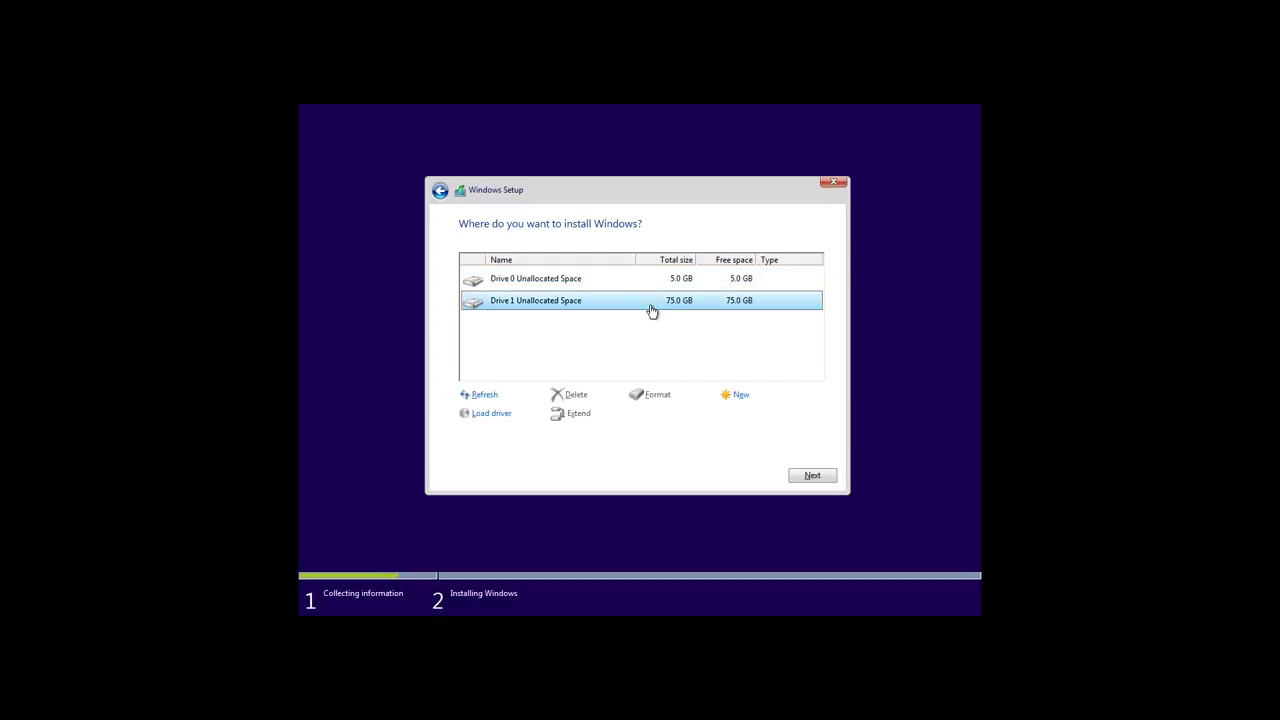
left_click(736, 397)
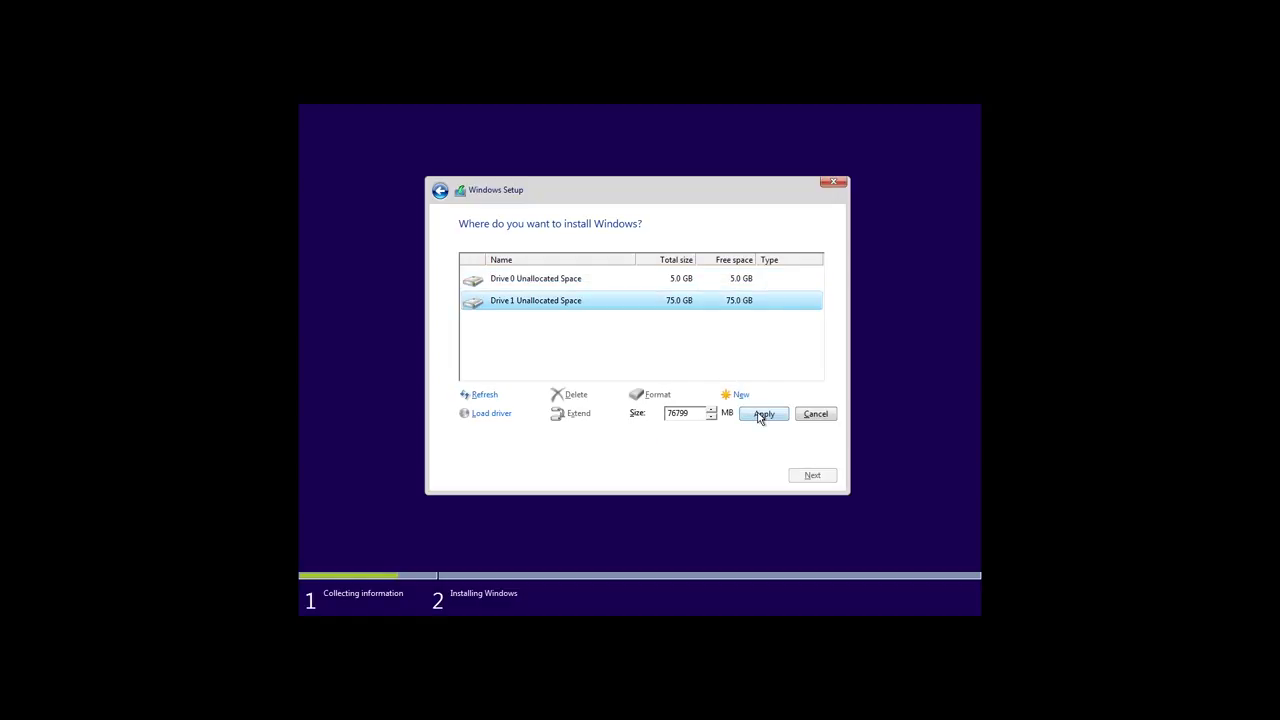
left_click(761, 416)
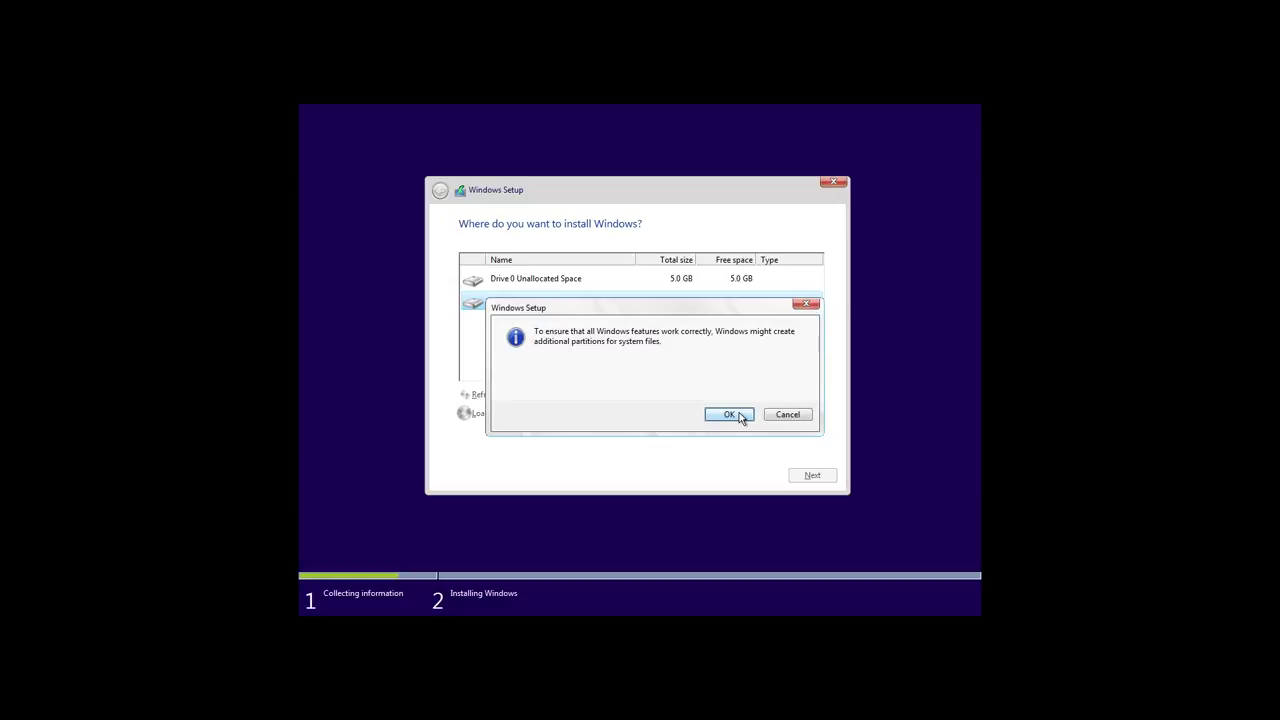
left_click(739, 413)
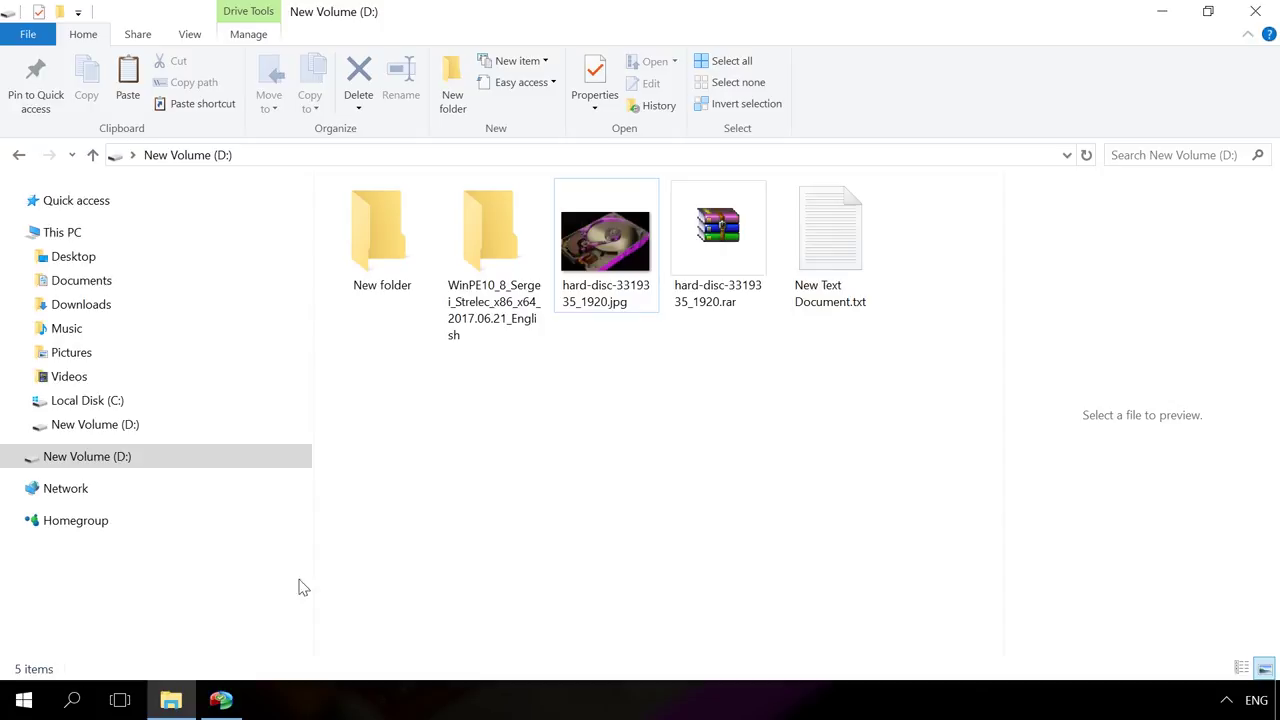
Switch to AOMEI Partition Assistant and queue the conversion of Disk 3 from MBR to GPT
left_click(221, 700)
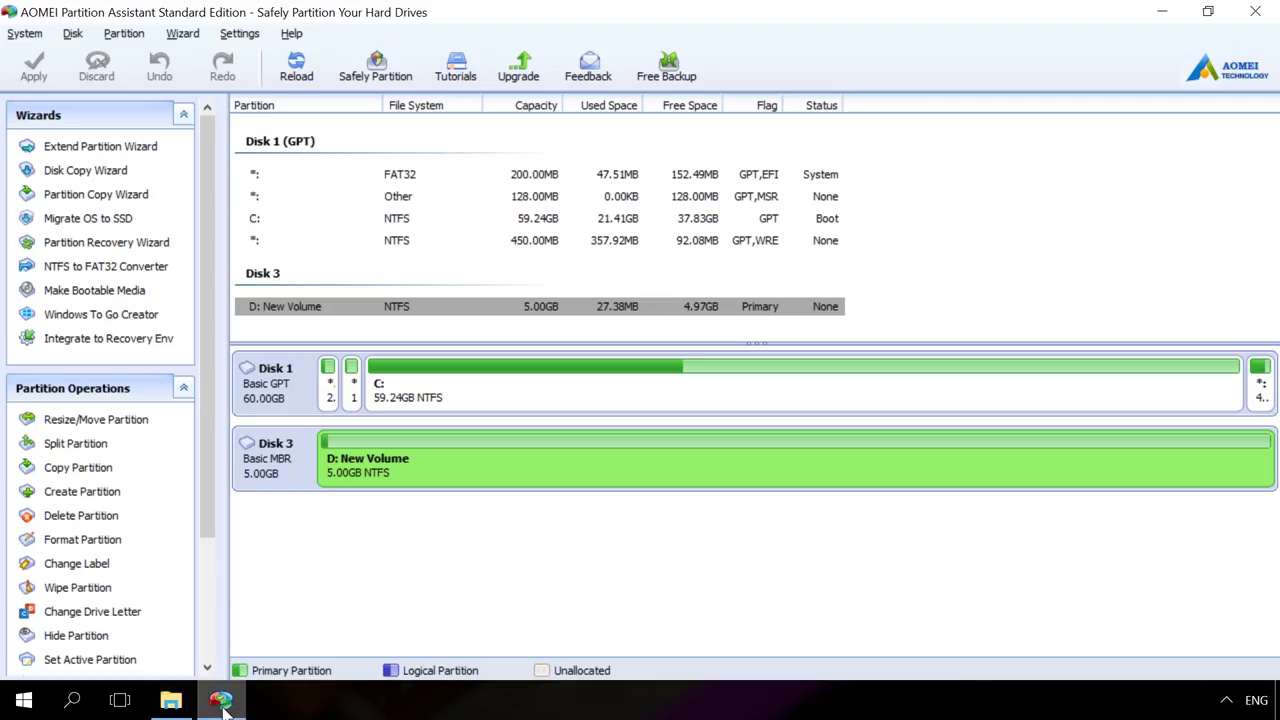
left_click(299, 468)
right_click(299, 464)
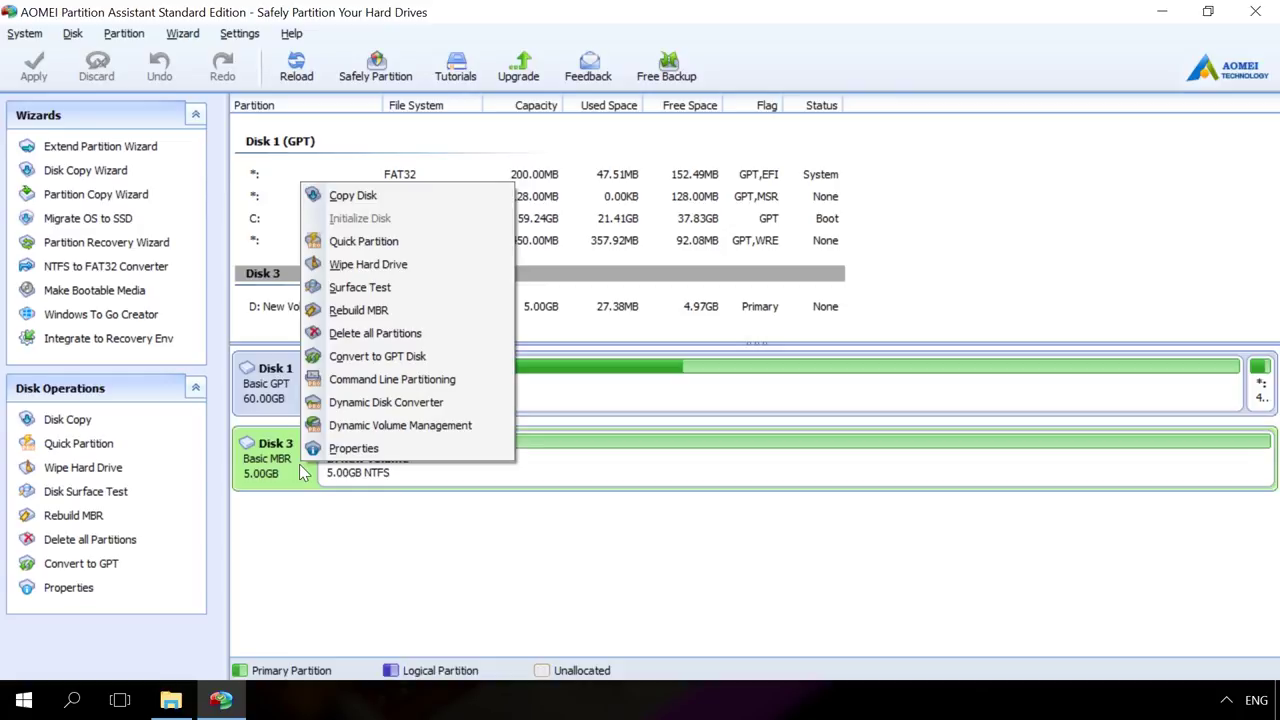
left_click(393, 358)
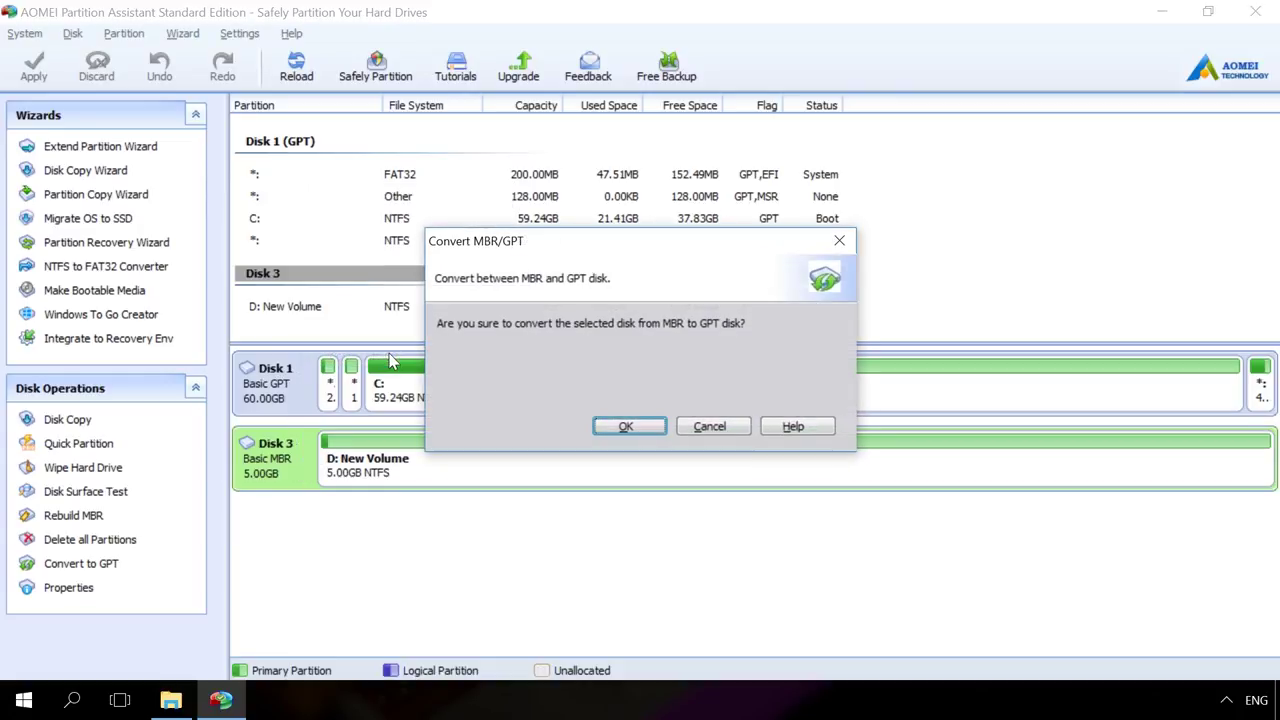
left_click(615, 427)
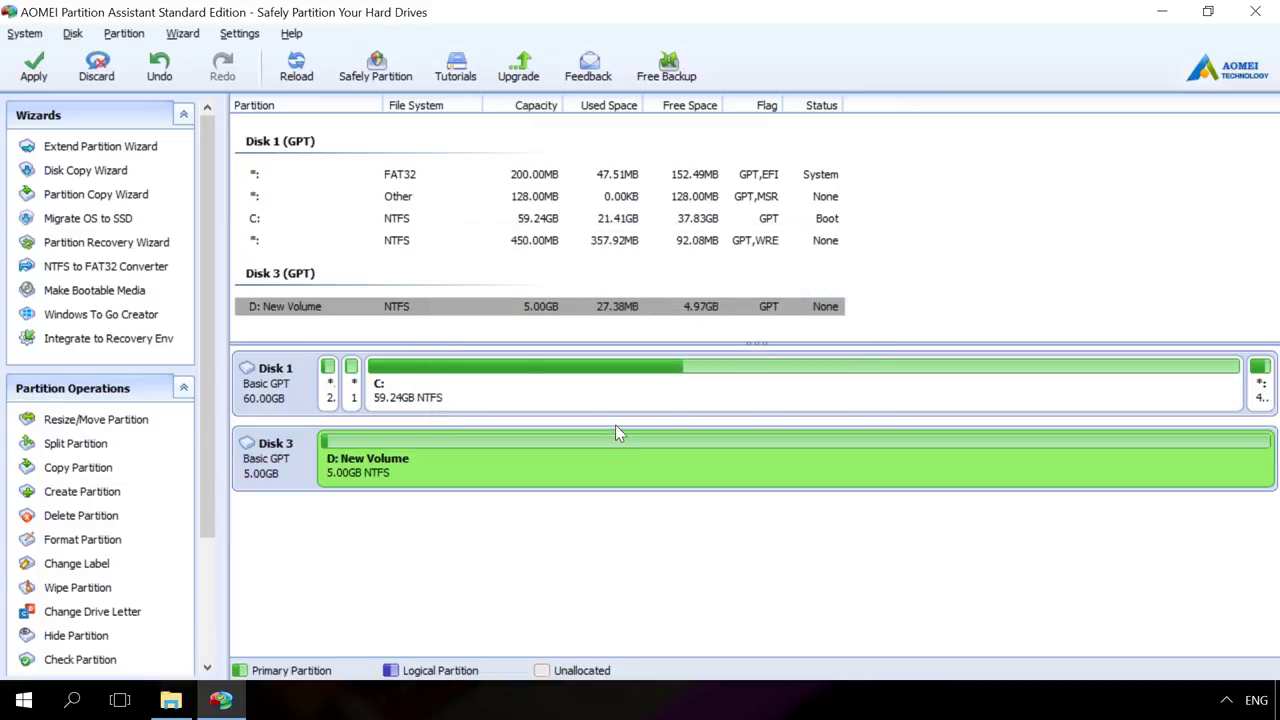
Apply the pending MBR to GPT conversion of Disk 3 and close the completion notice
left_click(33, 65)
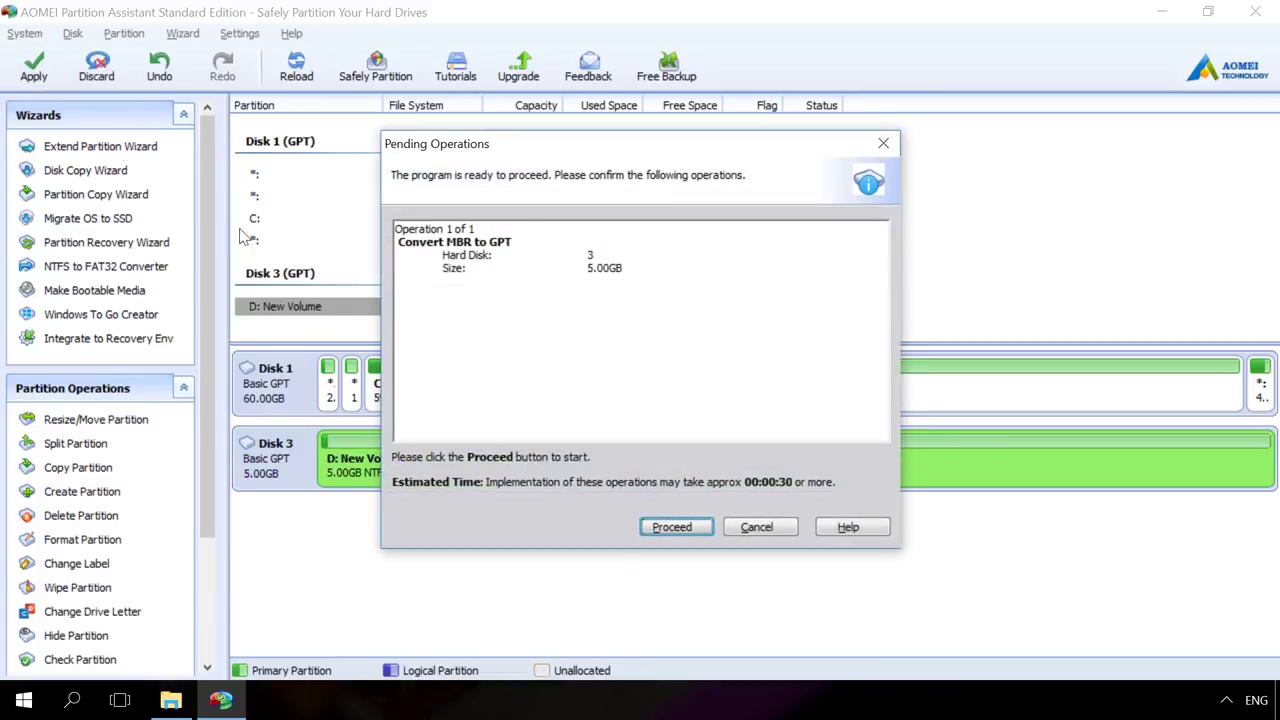
left_click(669, 528)
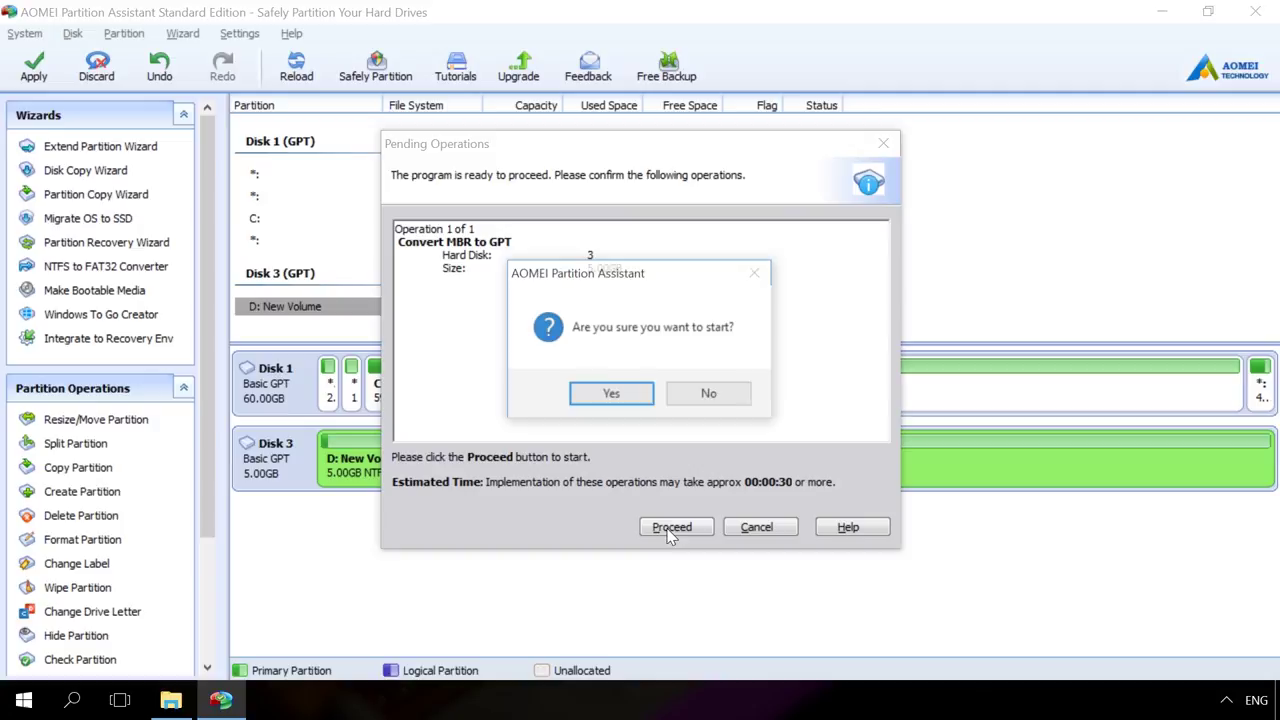
left_click(641, 401)
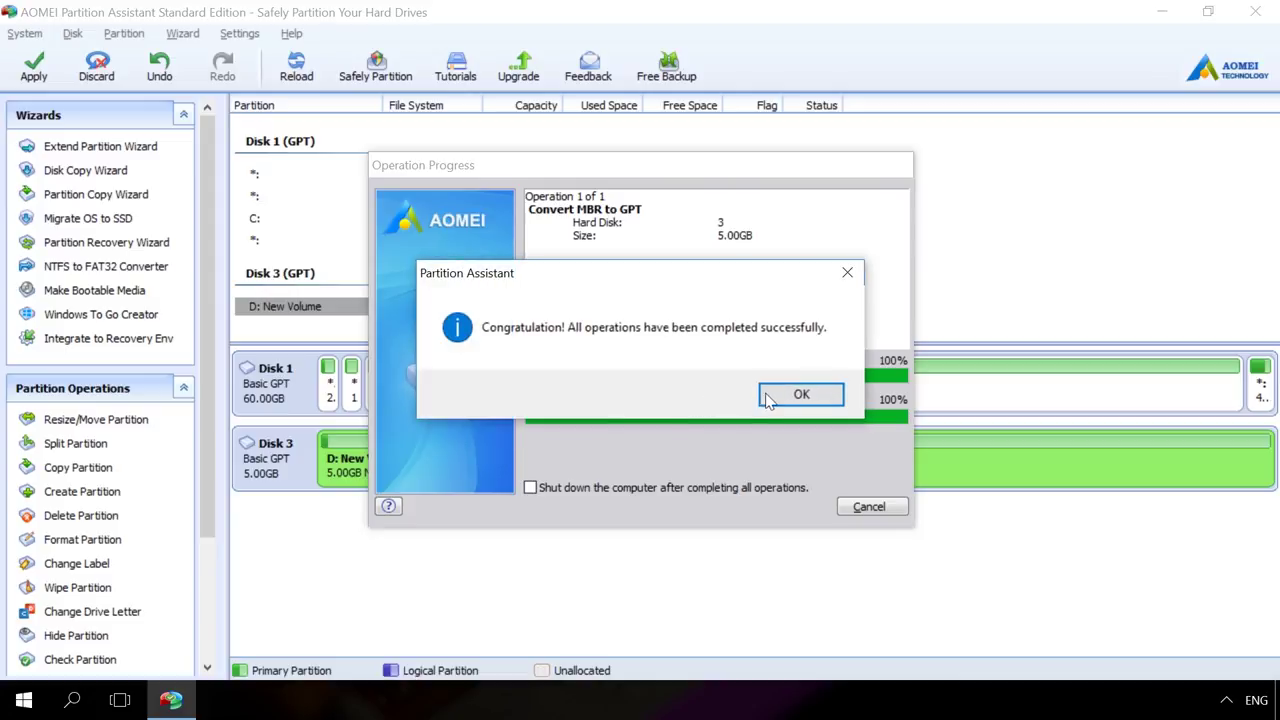
left_click(800, 395)
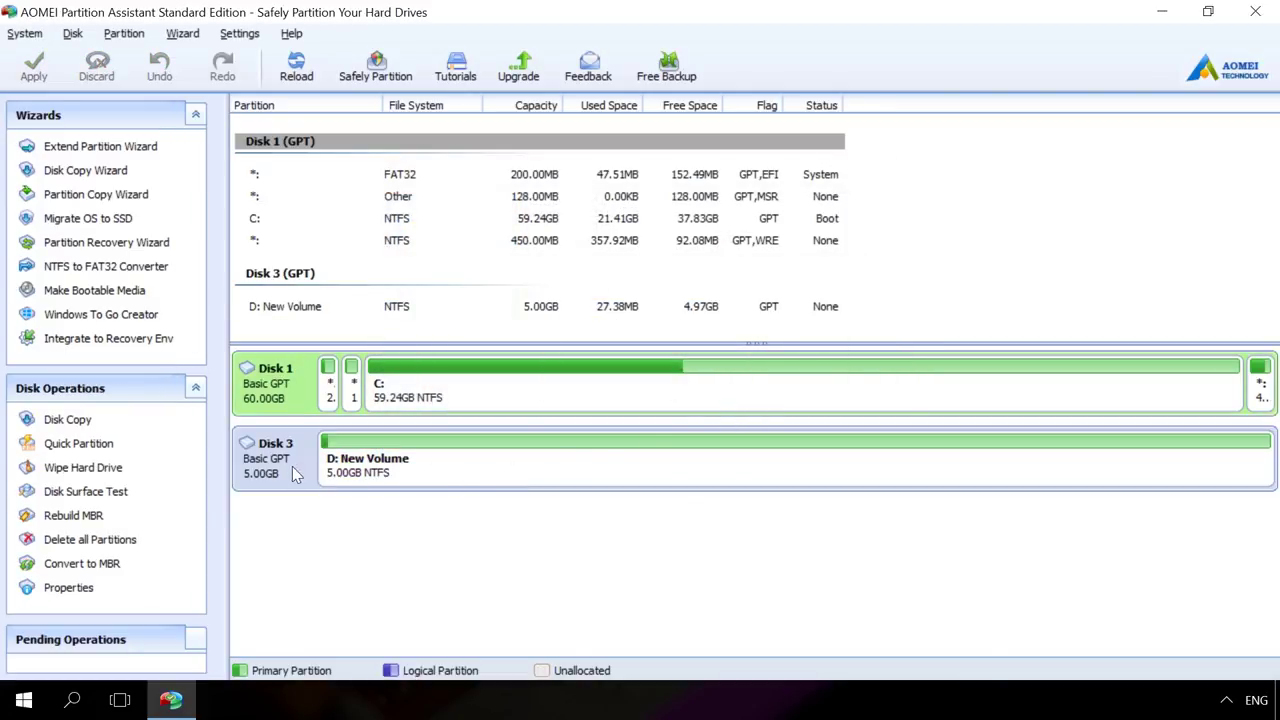
Check Disk 3's partition style, then switch to File Explorer and open New Volume (D:) to inspect its files
left_click(293, 468)
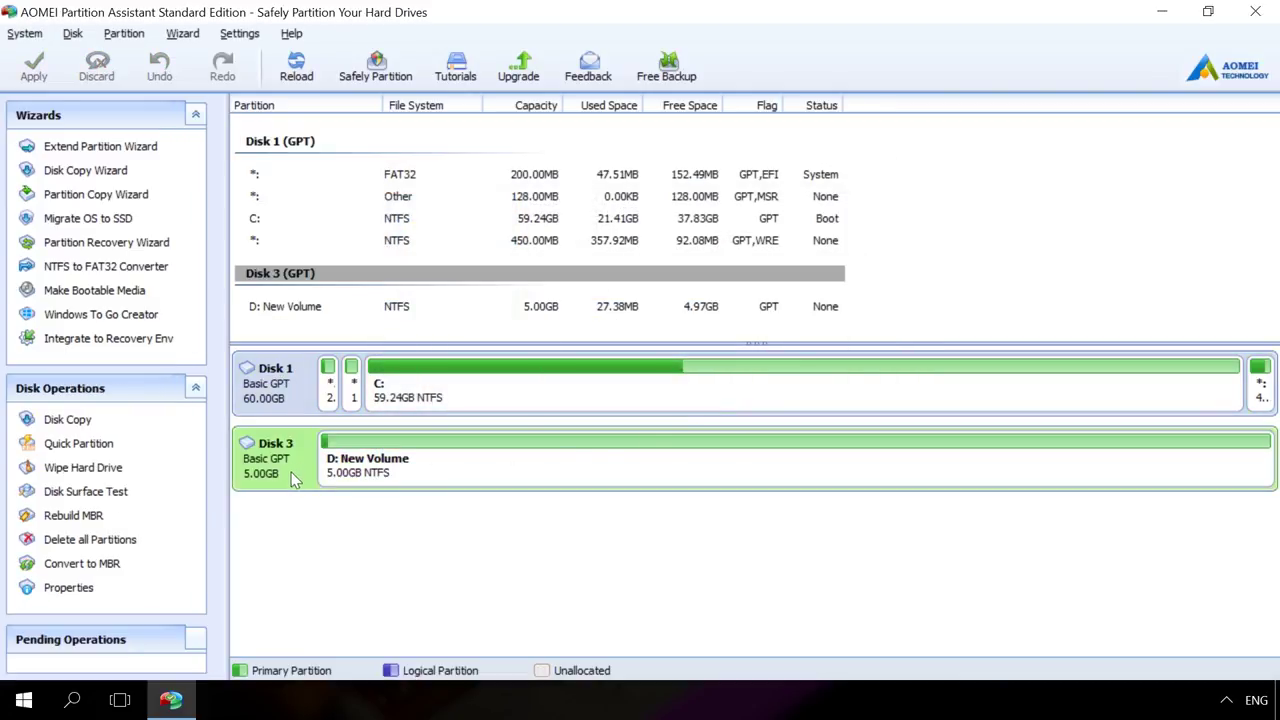
left_click(172, 702)
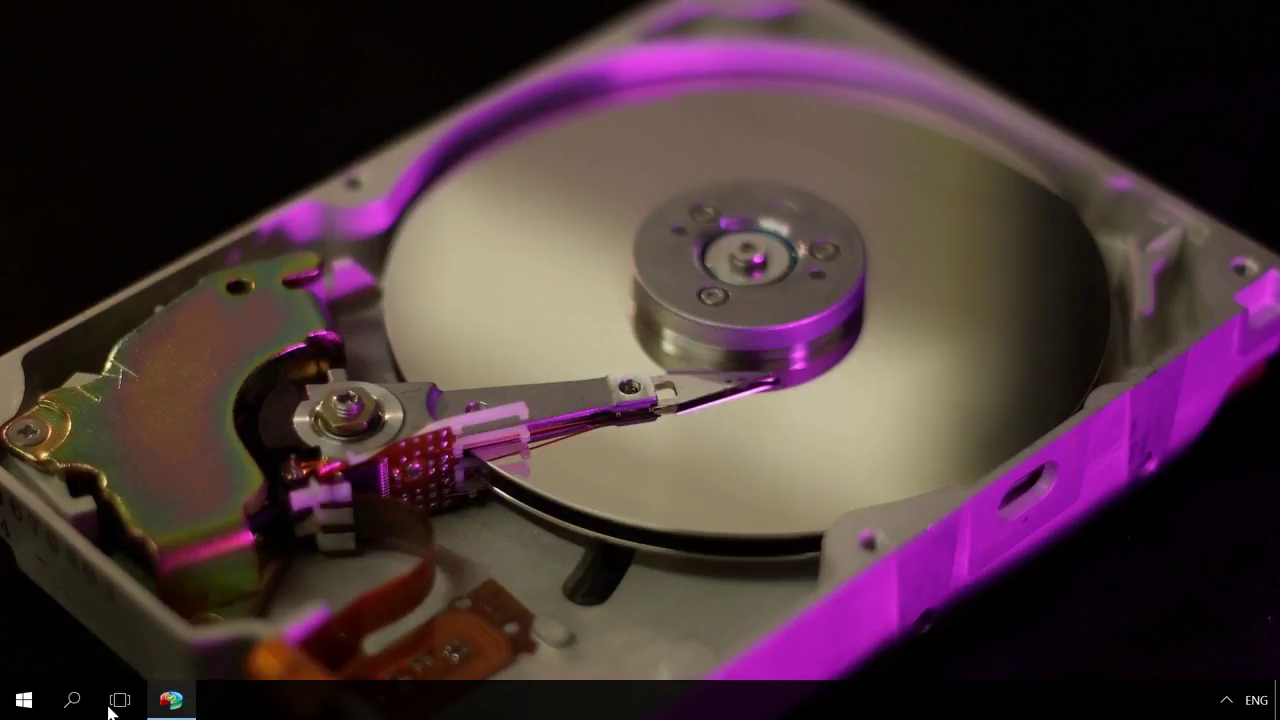
left_click(24, 702)
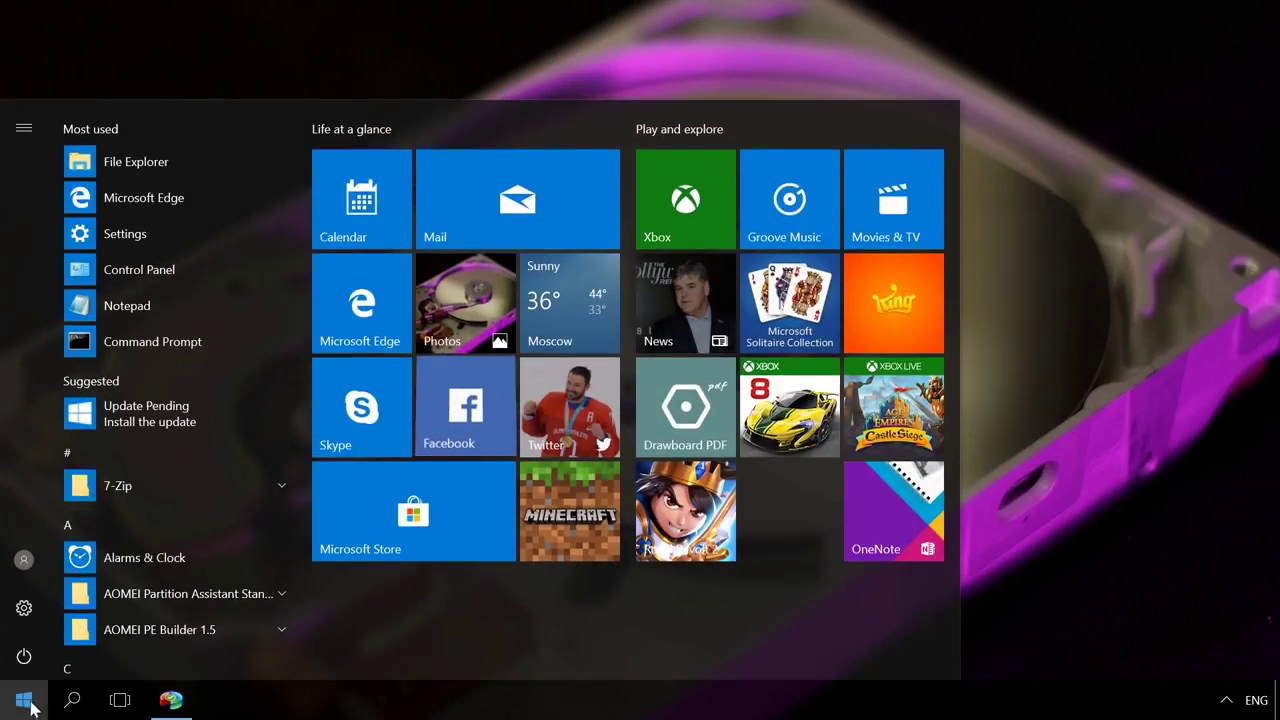
left_click(146, 168)
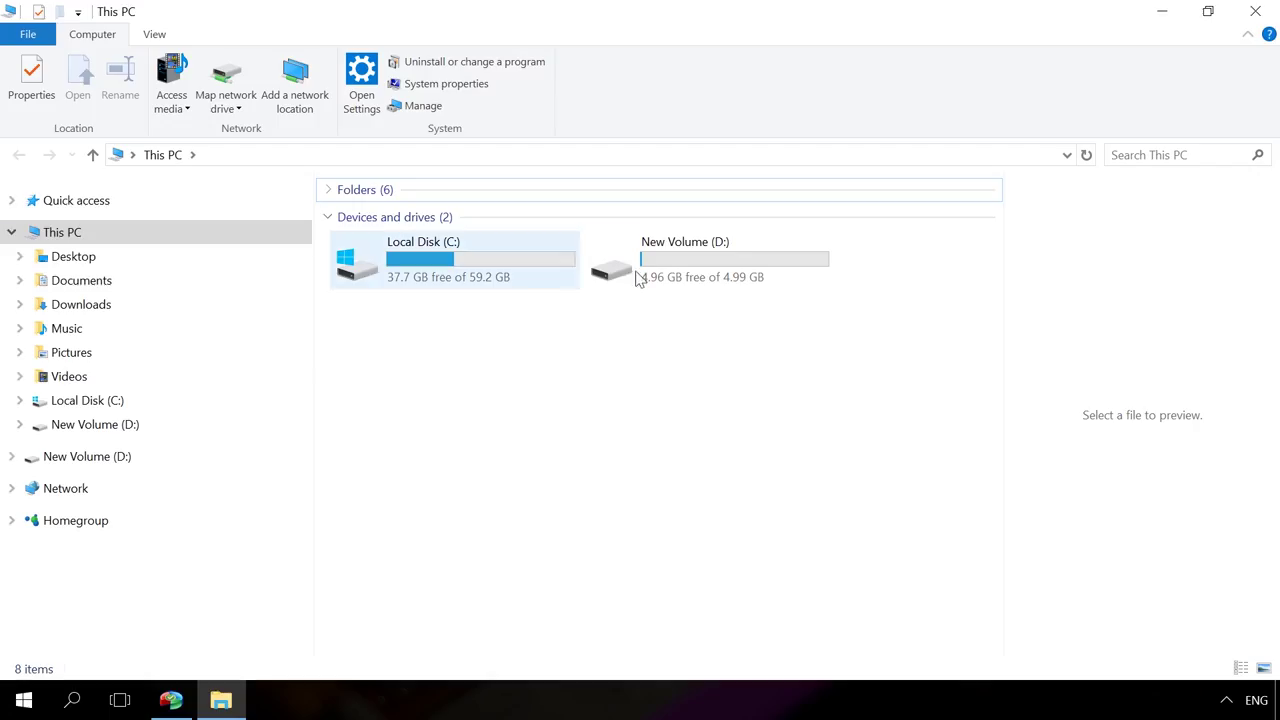
left_click(675, 258)
double_click(675, 258)
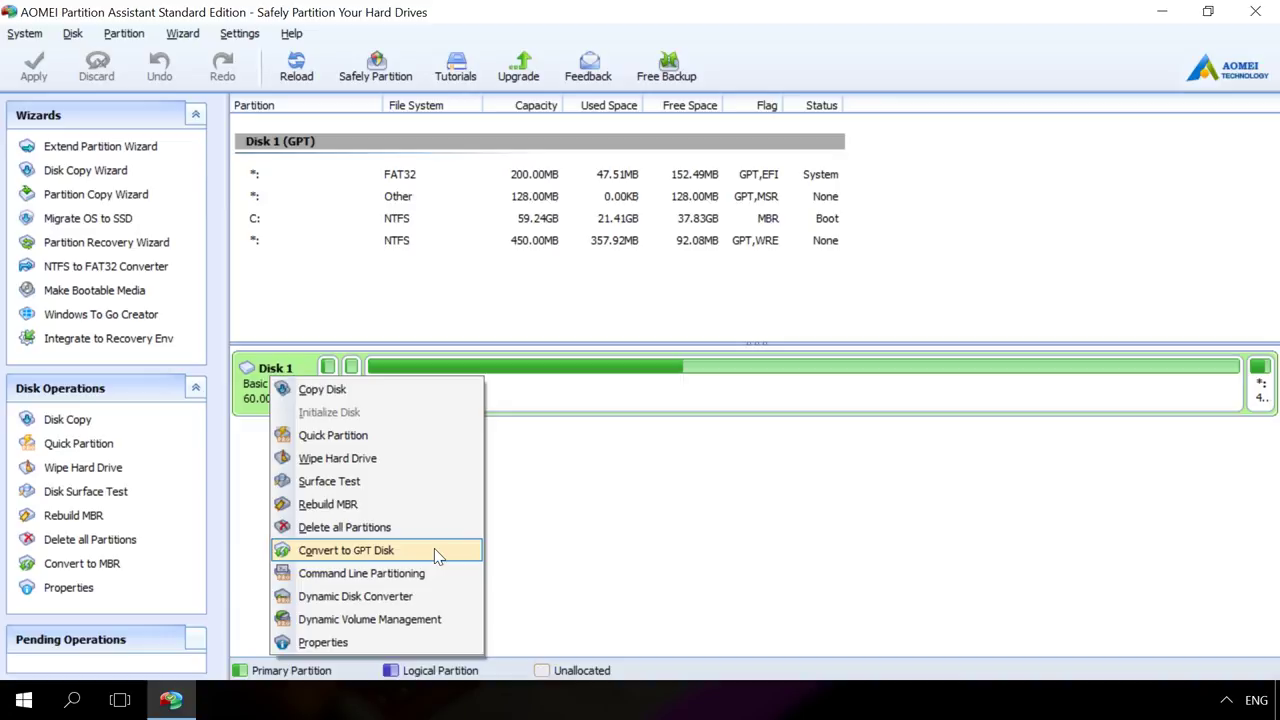
Start converting the system disk, Disk 1, to a GPT disk in AOMEI Partition Assistant
left_click(436, 556)
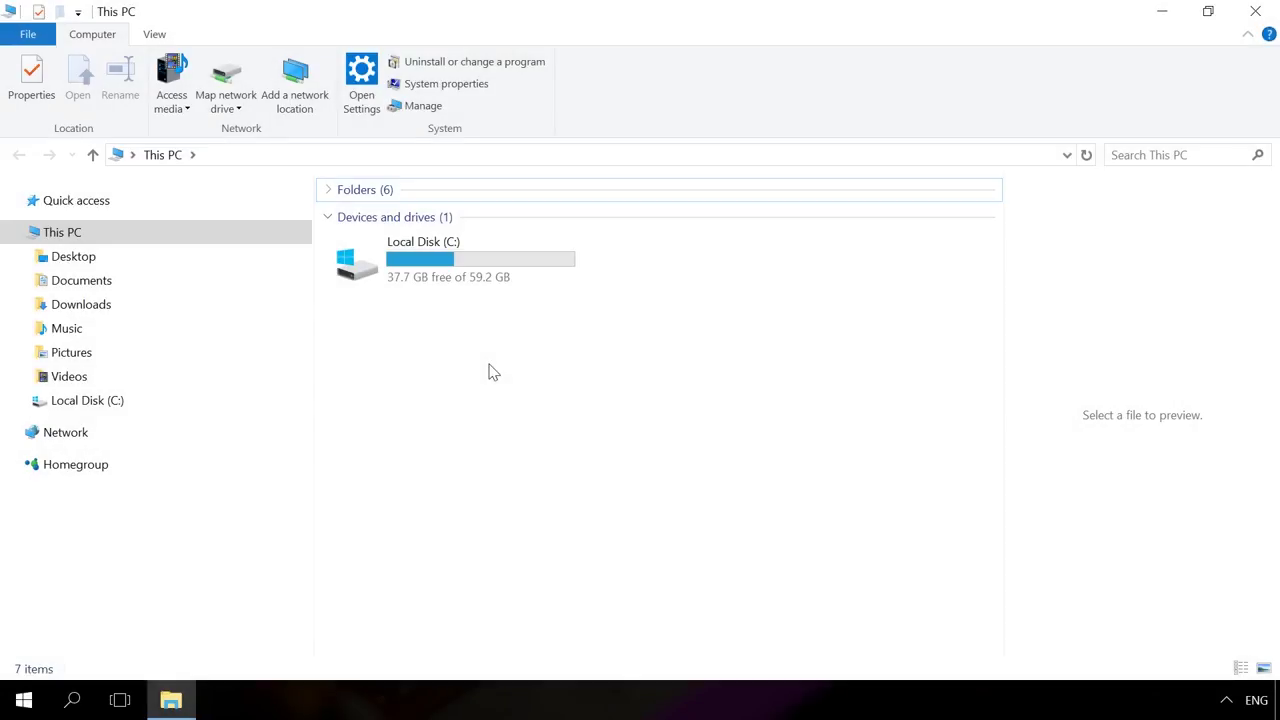
Open Local Disk (C:) from This PC in File Explorer
double_click(445, 276)
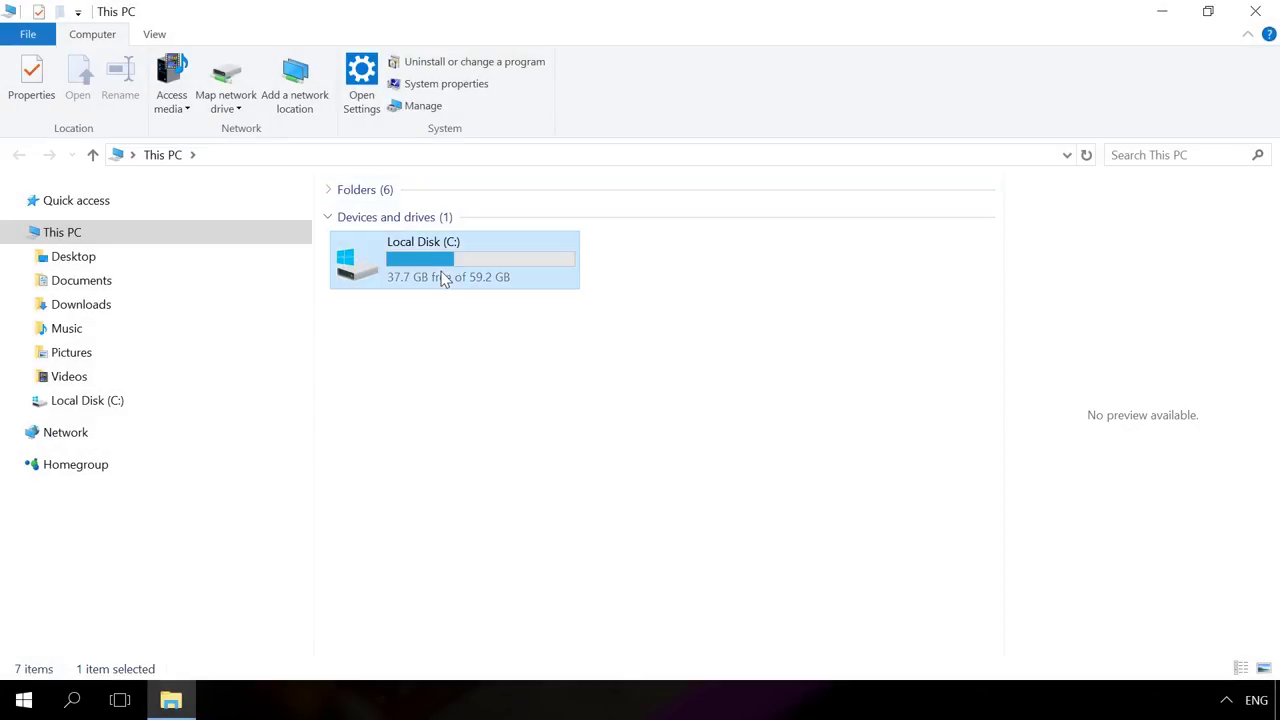